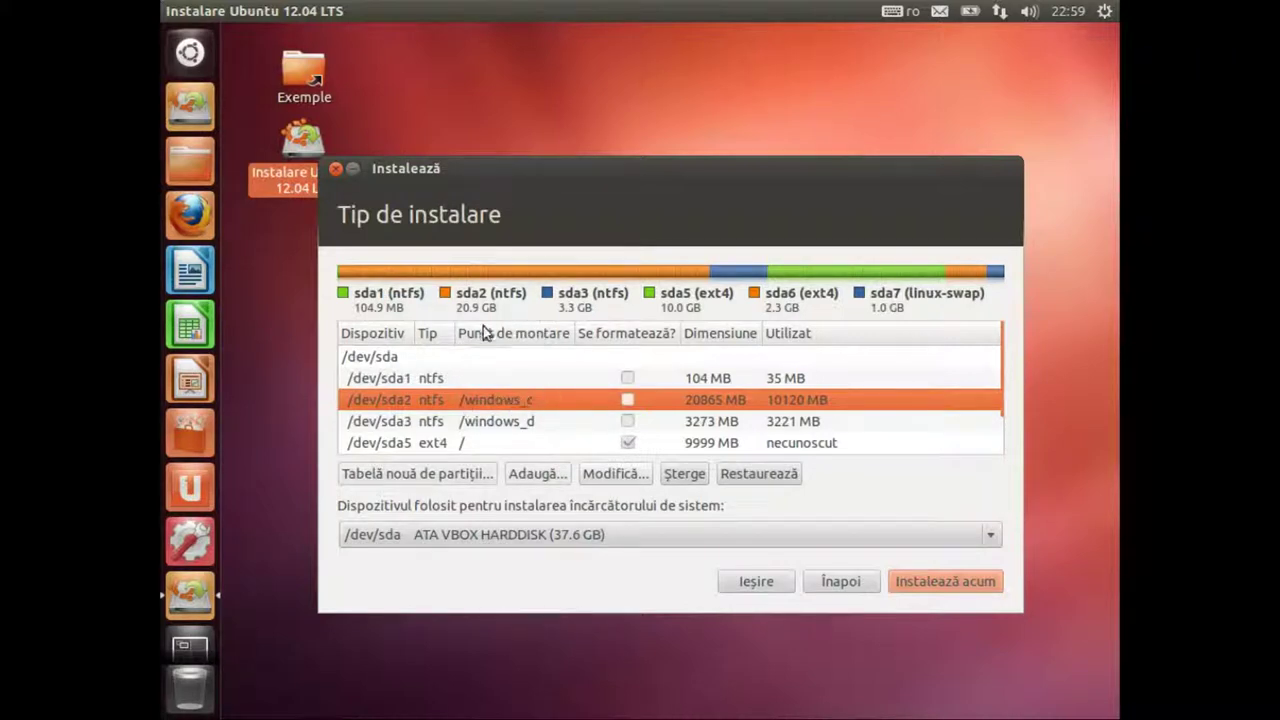
# Step: Check the windows_d, sda5 root, sda6 /home and sda7 swap rows, then start the installation
pyautogui.click(487, 422)
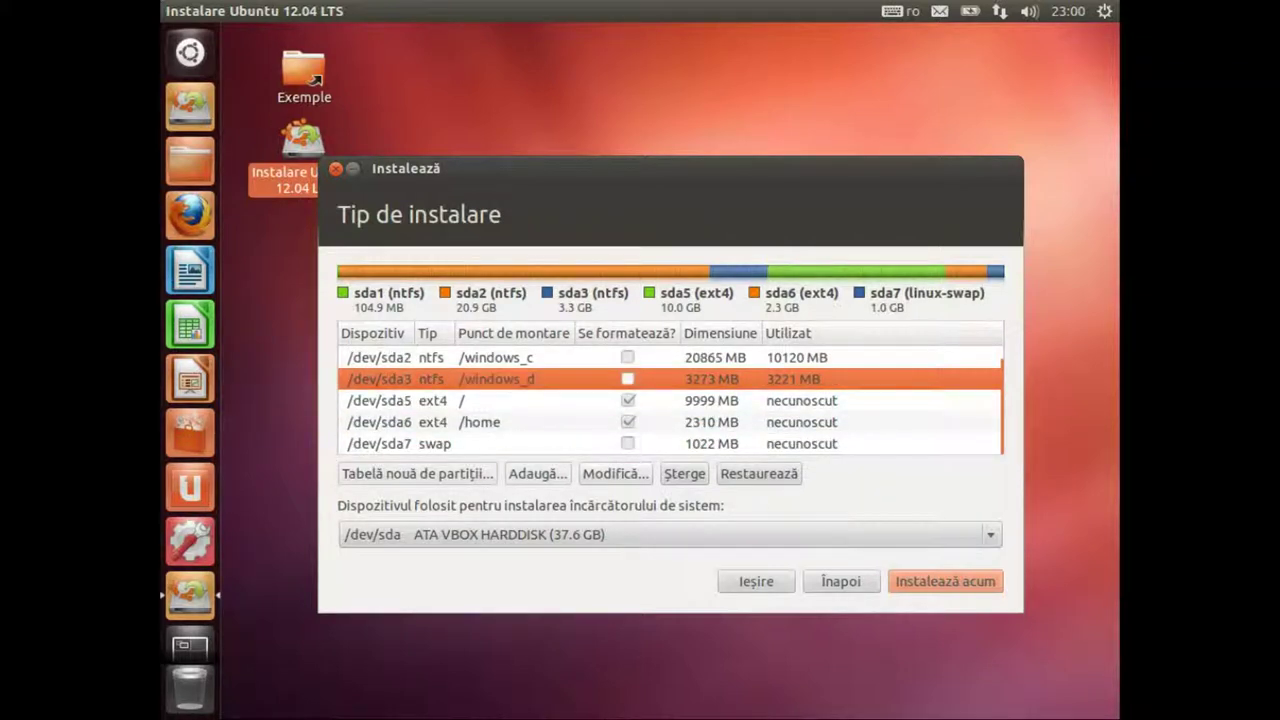
pyautogui.click(476, 402)
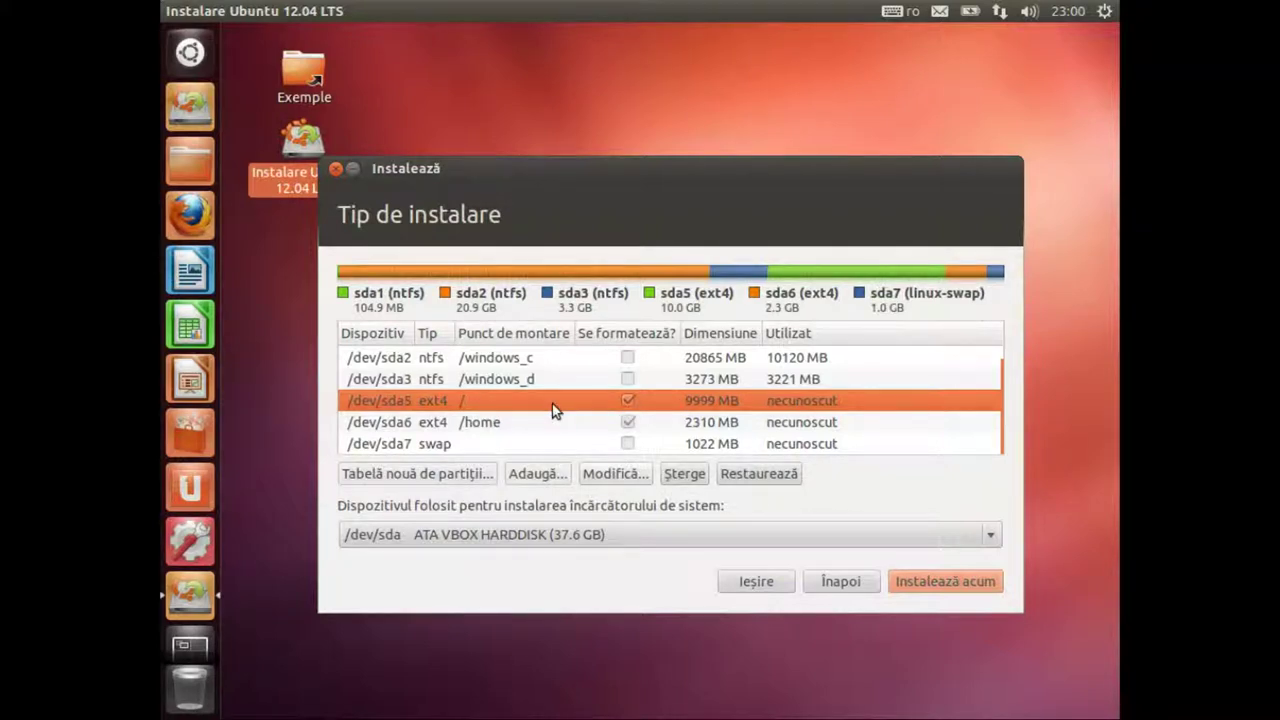
pyautogui.press('Down')
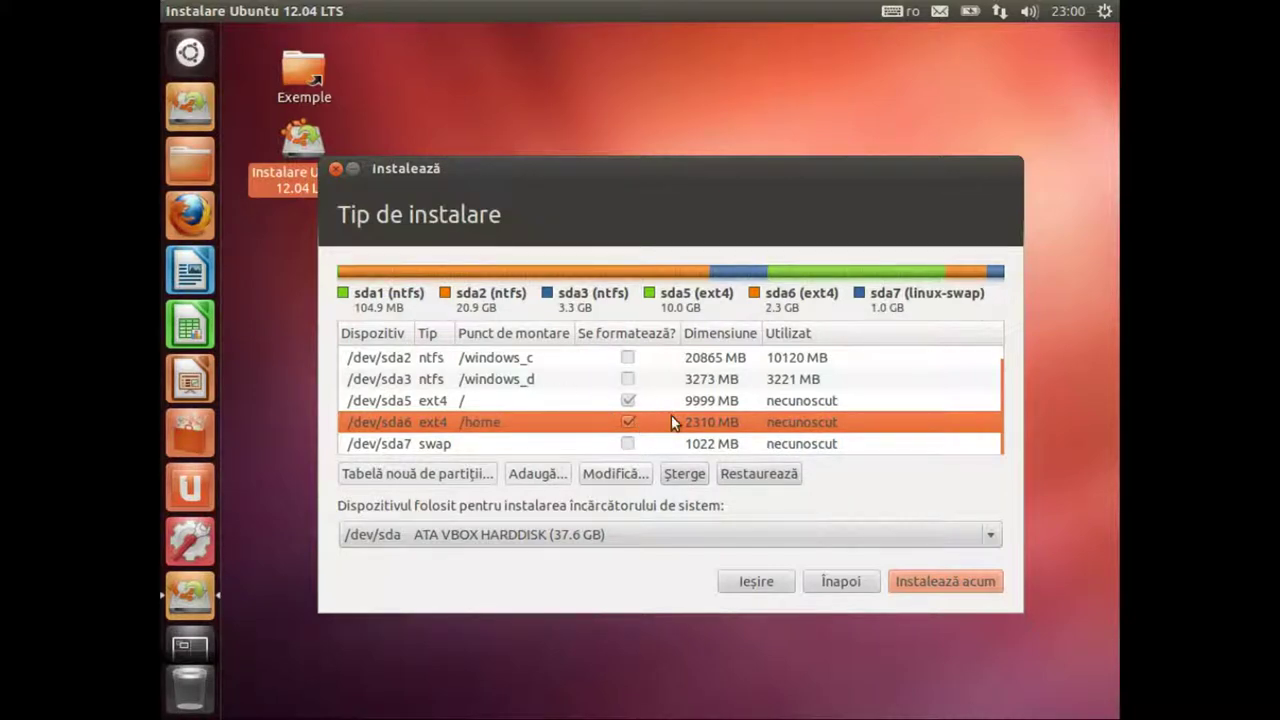
pyautogui.click(525, 400)
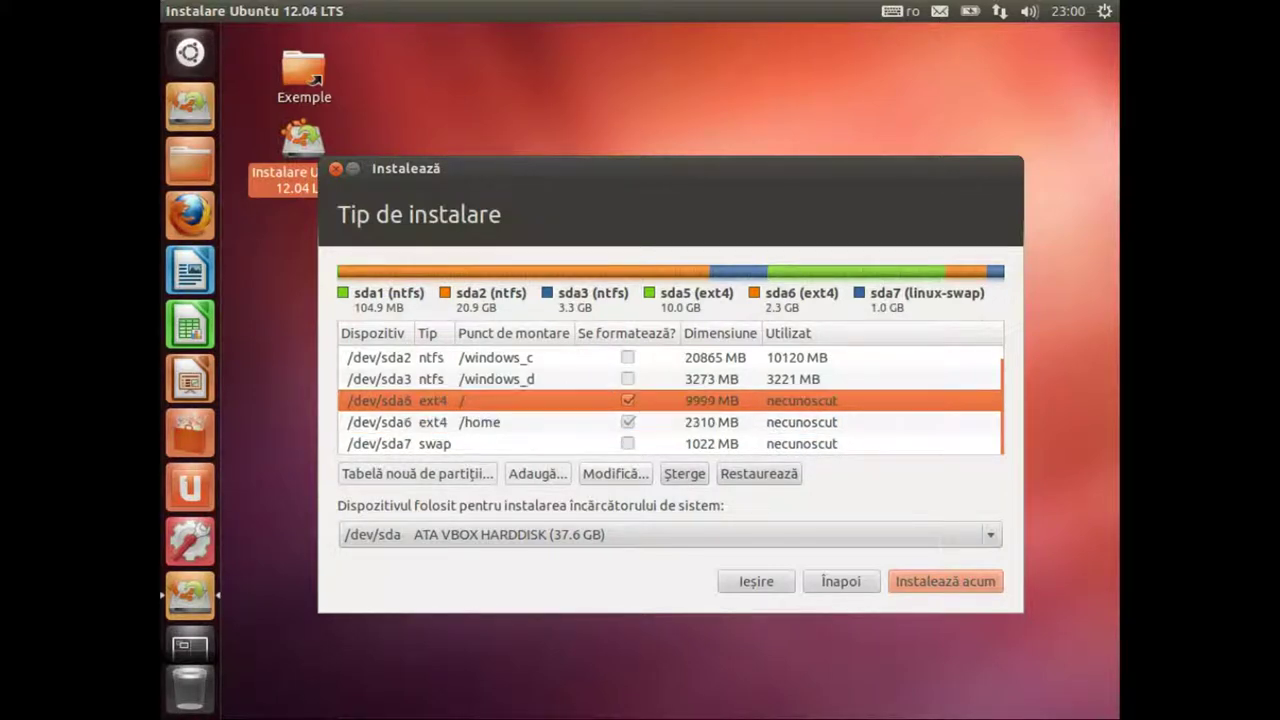
pyautogui.click(612, 422)
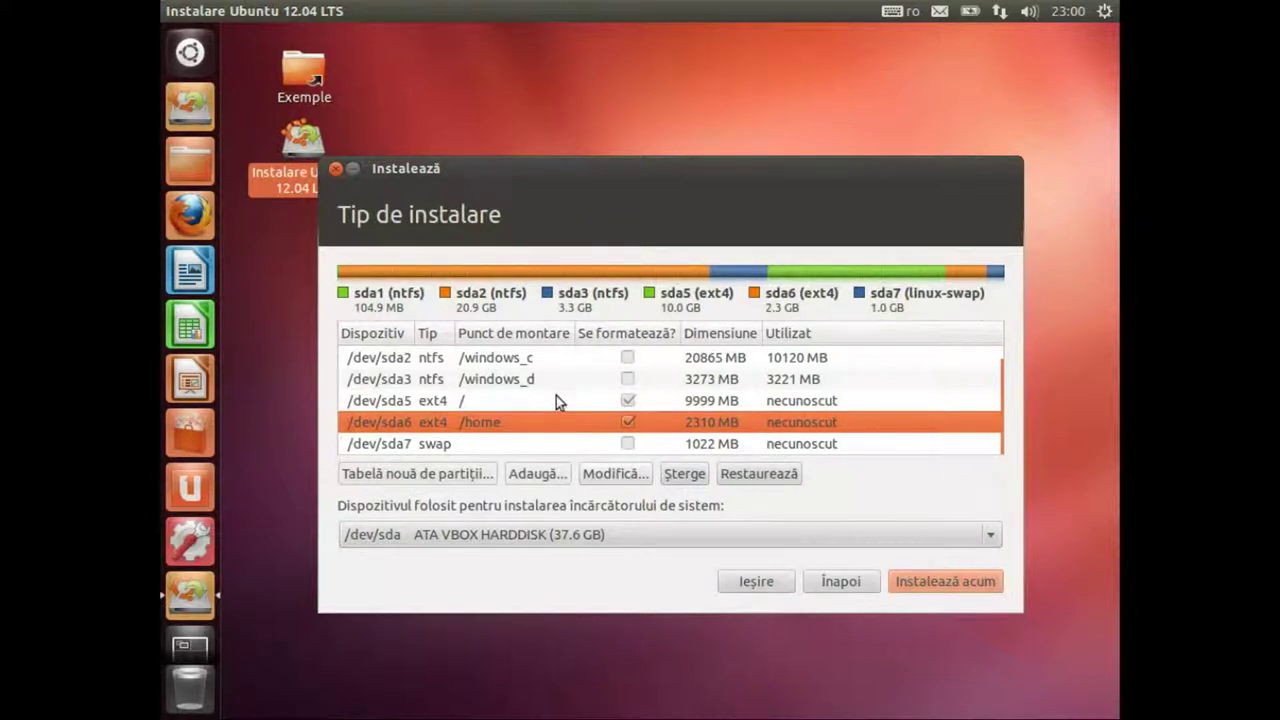
pyautogui.click(524, 400)
pyautogui.click(524, 422)
pyautogui.click(524, 400)
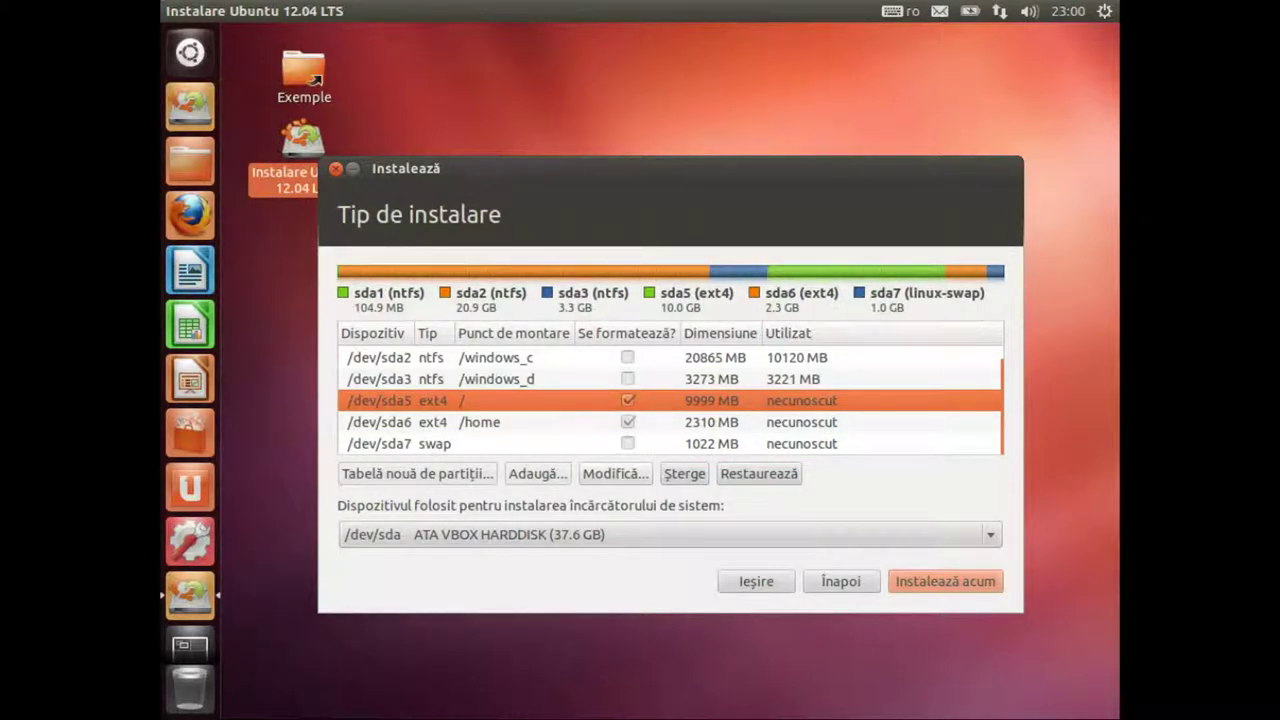
pyautogui.press('Down')
pyautogui.press('Down')
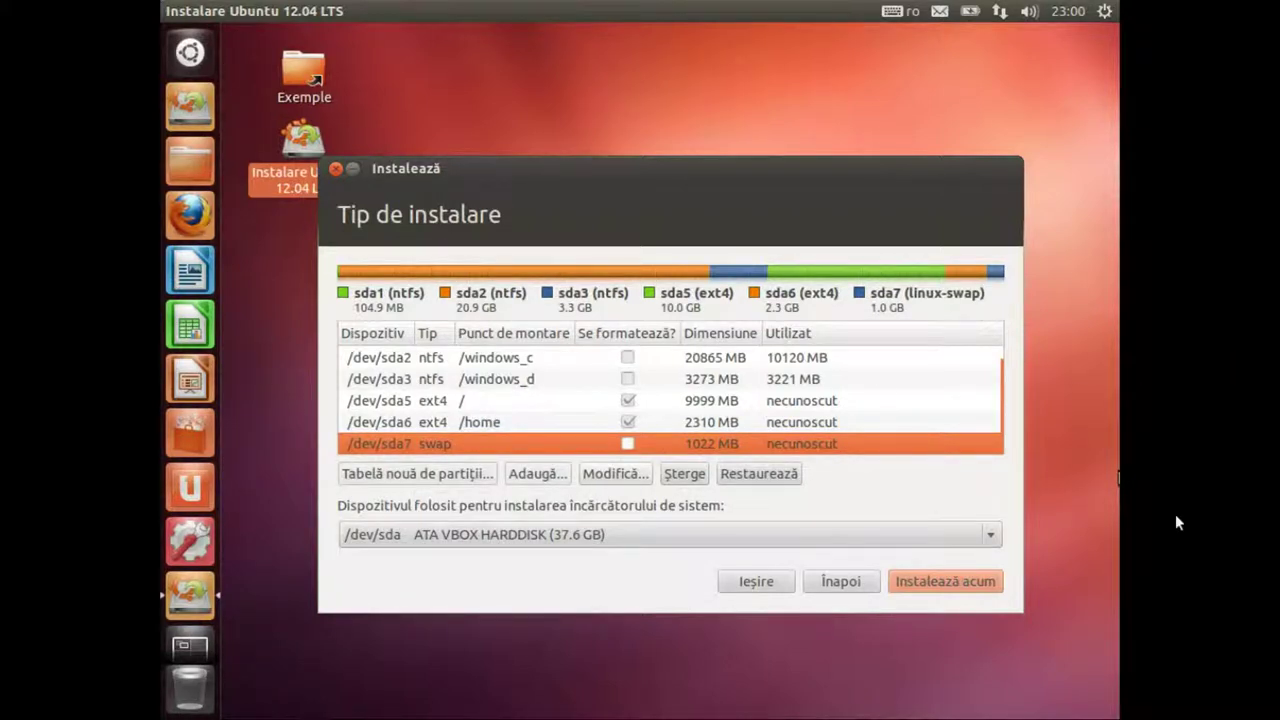
pyautogui.click(945, 581)
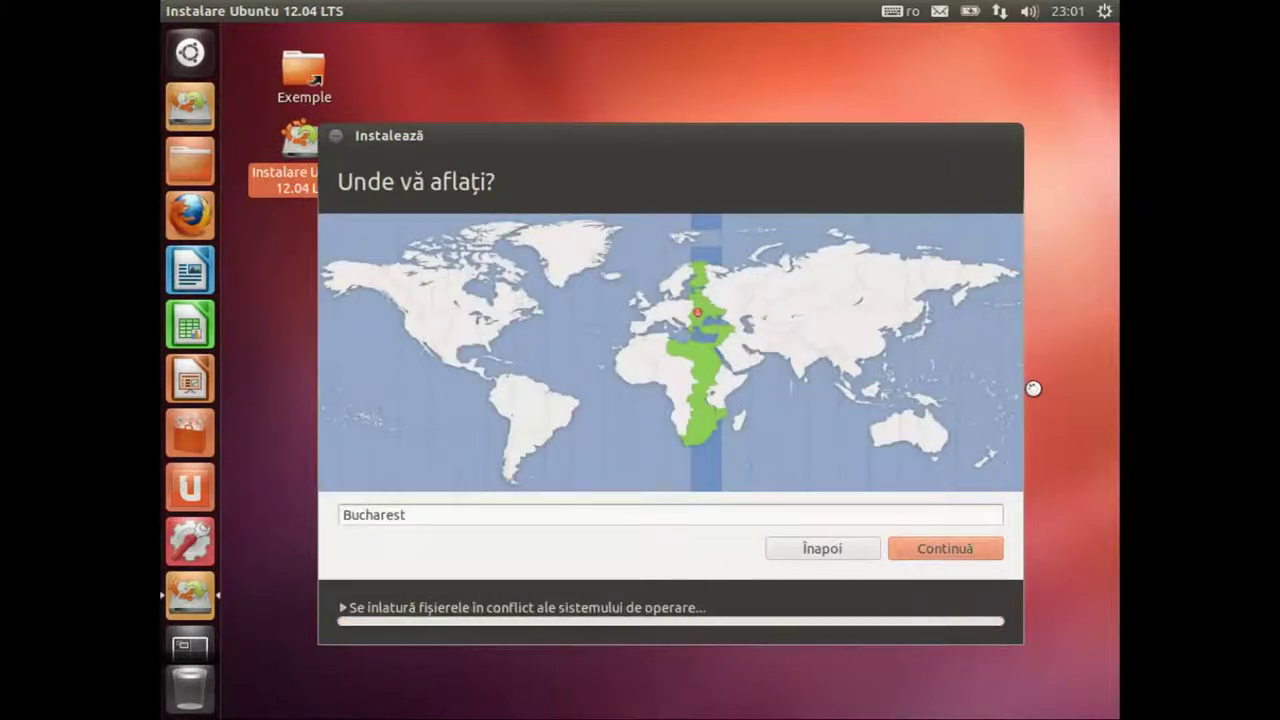
# Step: Accept the Bucharest location, enter the user's name, and change the computer name's suffix to Win7Ubuntu
pyautogui.click(944, 552)
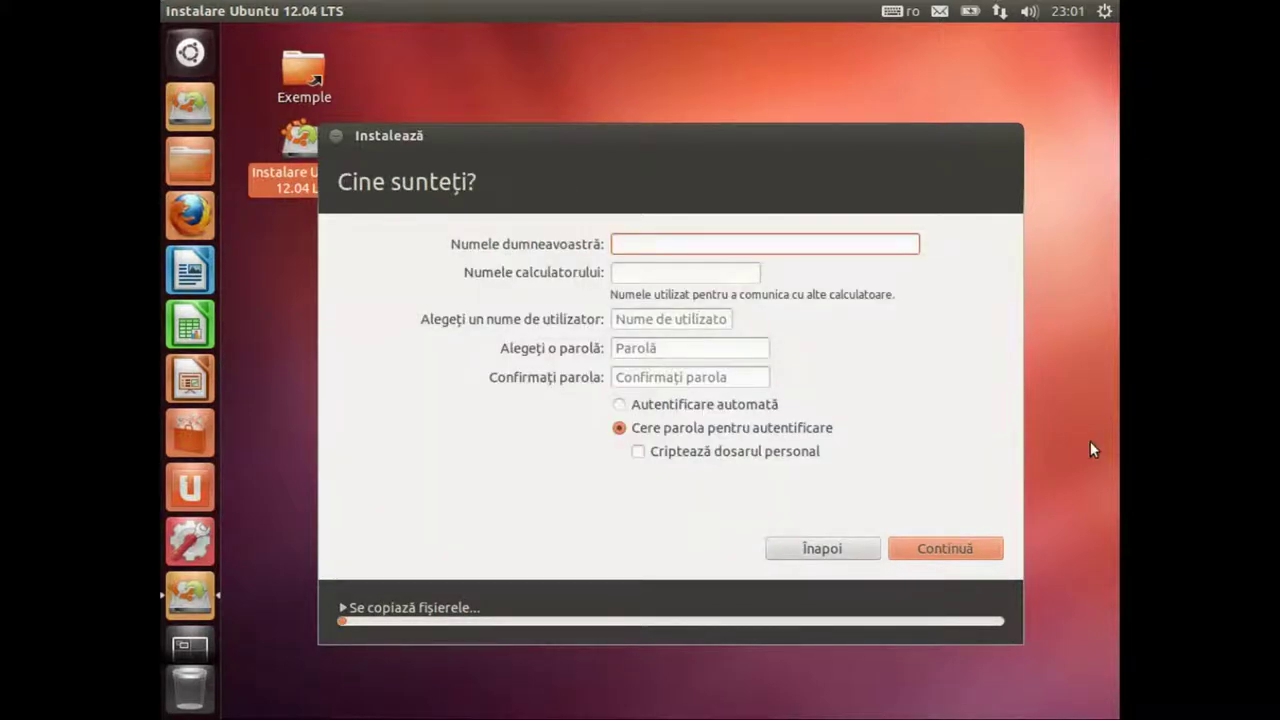
pyautogui.write('andrei')
pyautogui.press('Tab')
pyautogui.press('End')
pyautogui.hotkey('ctrl', 'shift', 'Left')
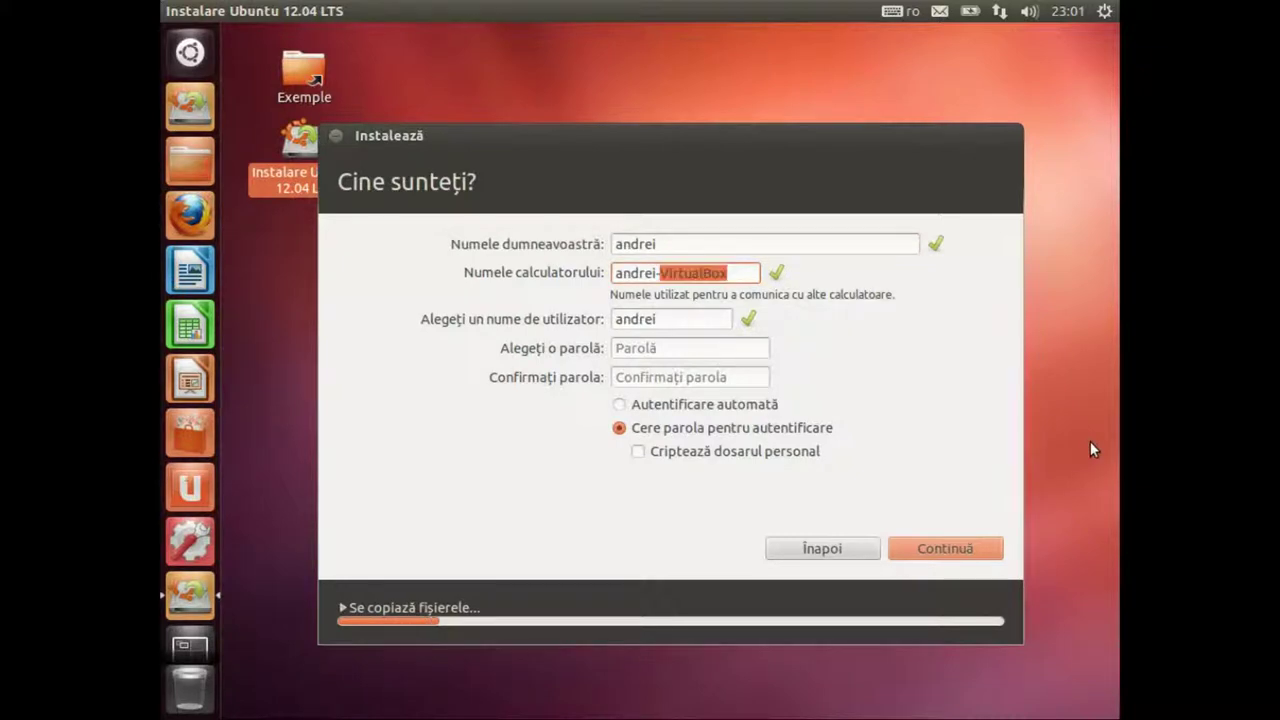
pyautogui.write('Win7Ubuntu')
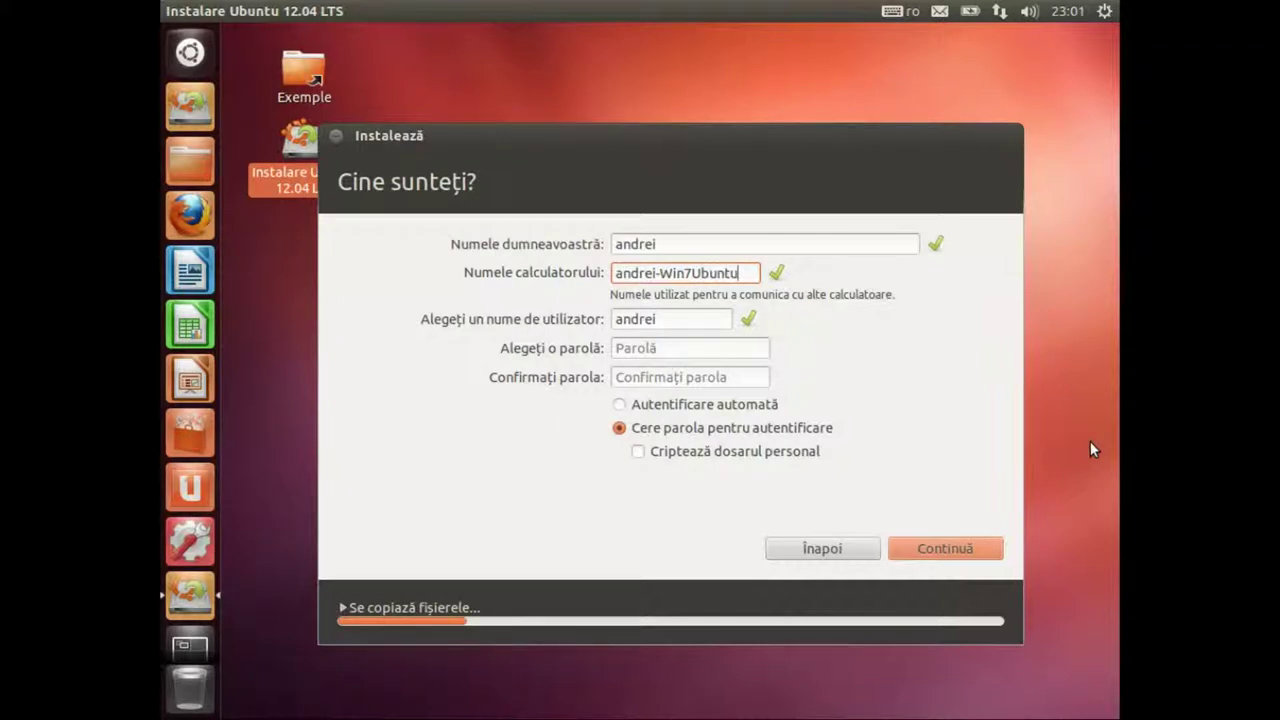
# Step: Enter and confirm the account password, choose 'Autentificare automată', and submit the details
pyautogui.press('Tab')
pyautogui.press('Tab')
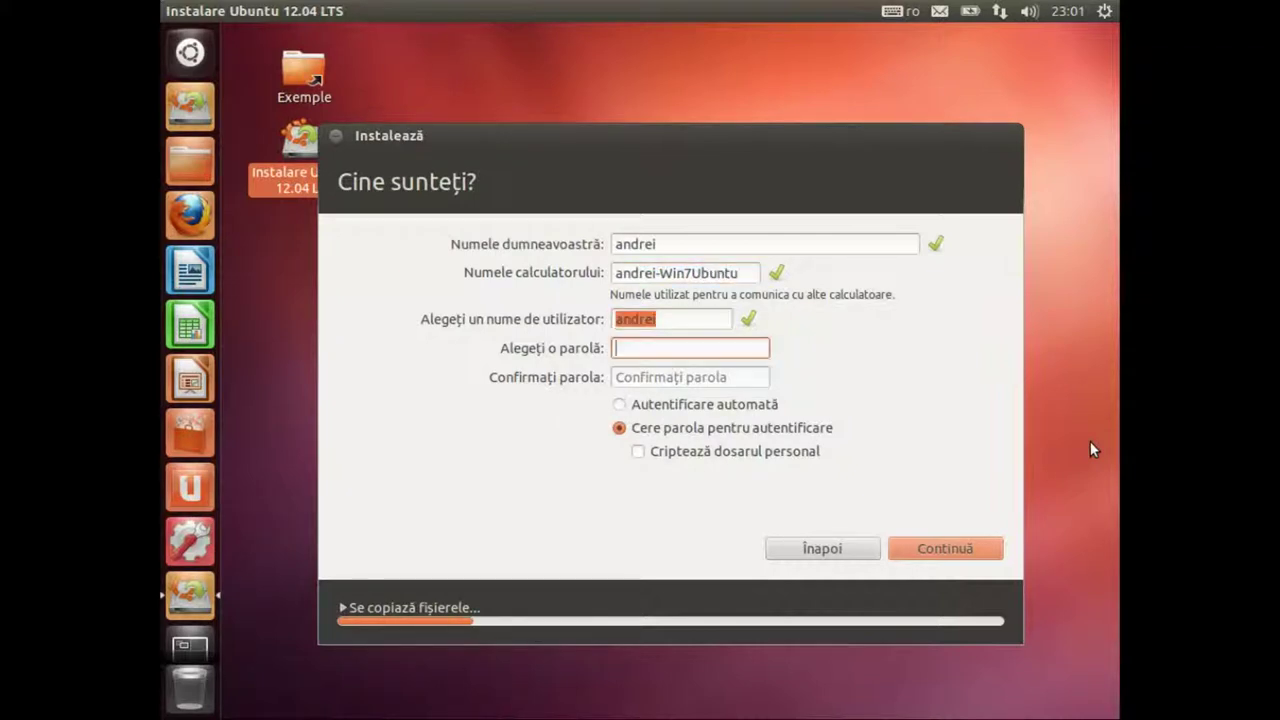
pyautogui.write('andrei1')
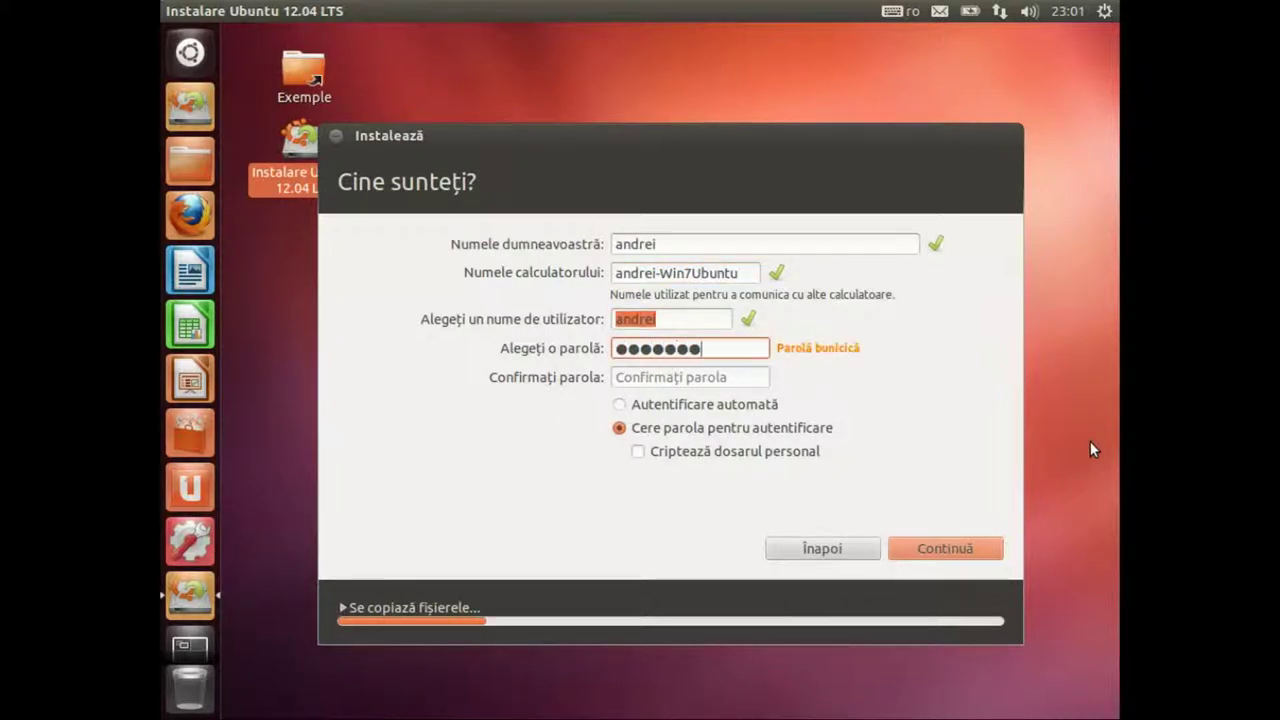
pyautogui.hotkey('ctrl', 'a')
pyautogui.press('BackSpace')
pyautogui.write('1234567')
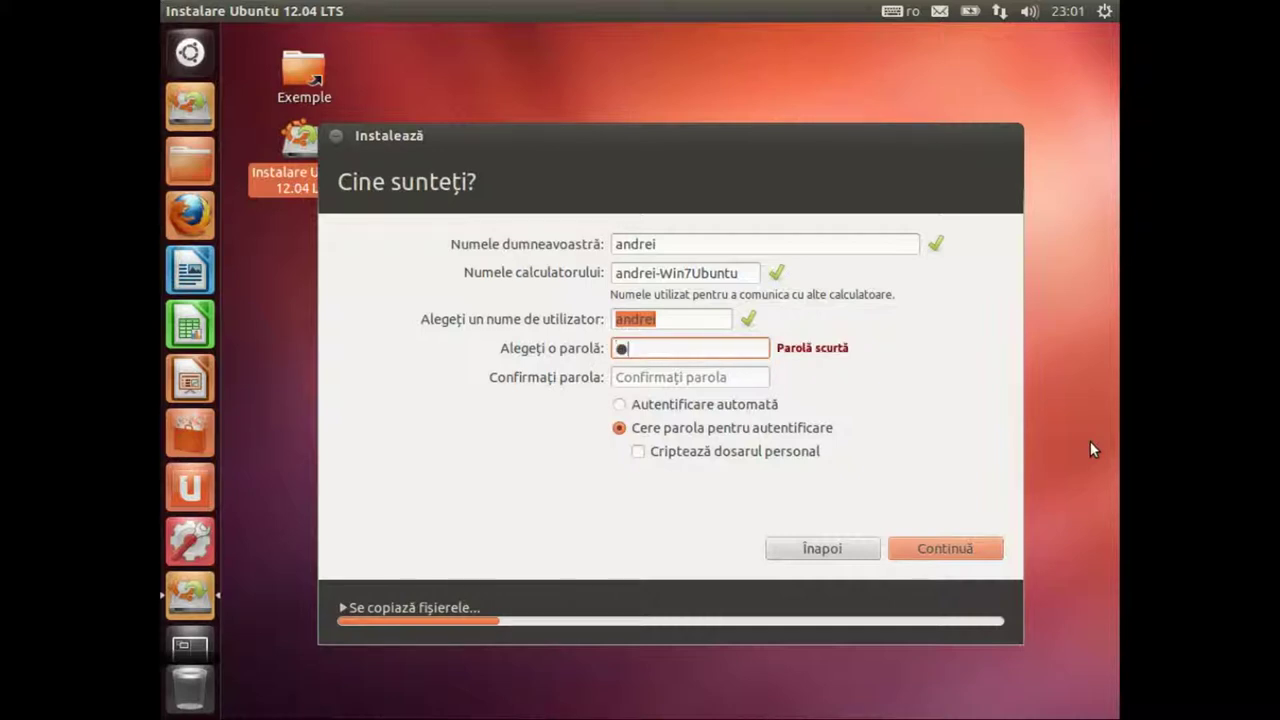
pyautogui.write('89012')
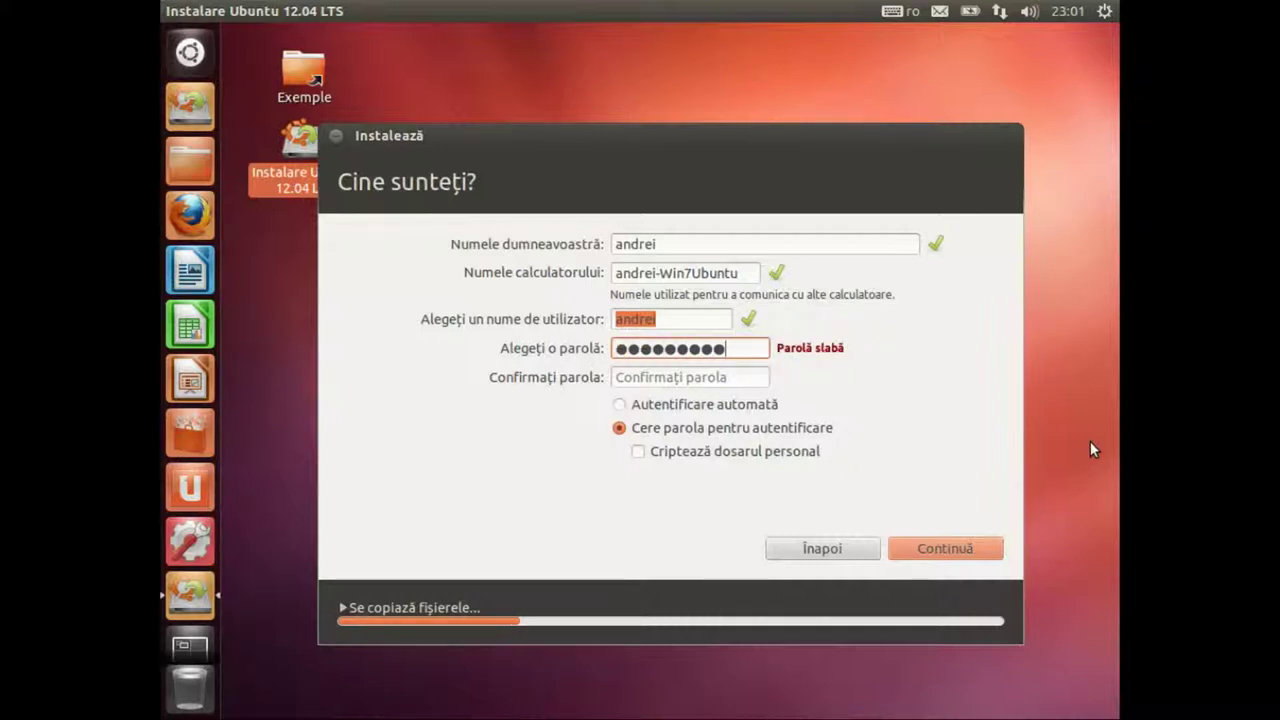
pyautogui.write('3')
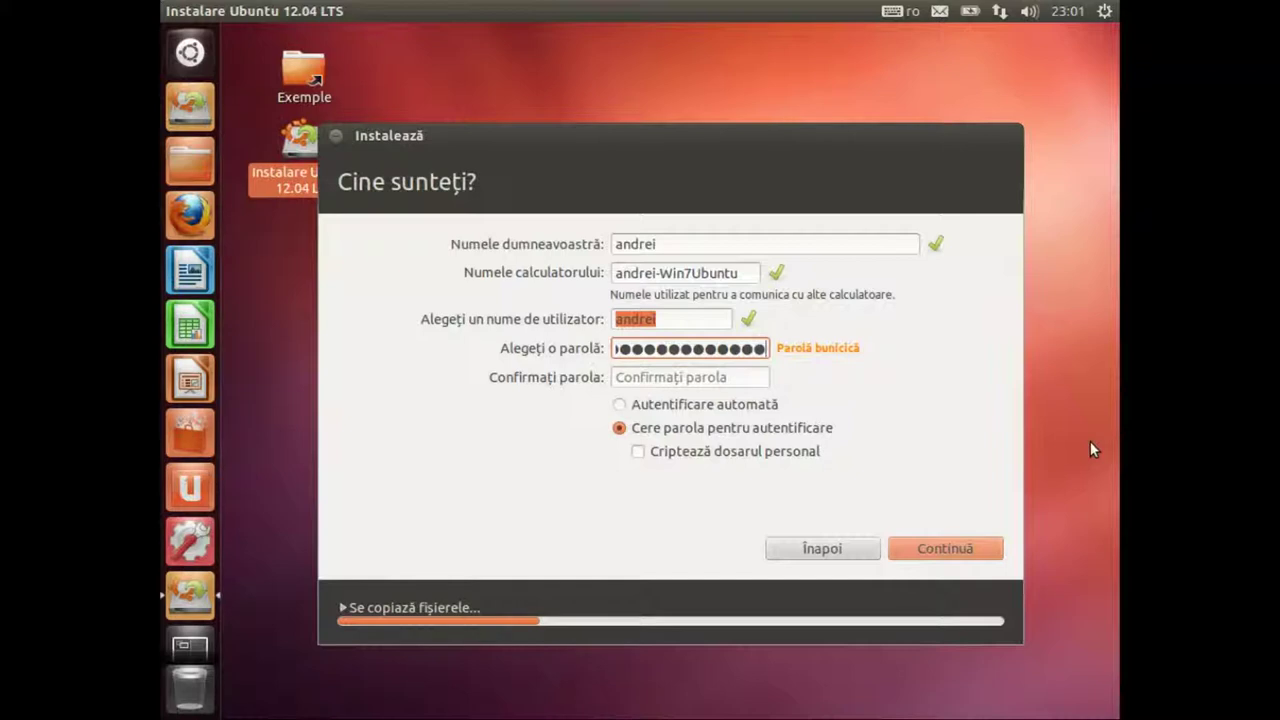
pyautogui.press('Tab')
pyautogui.write('1234567890123')
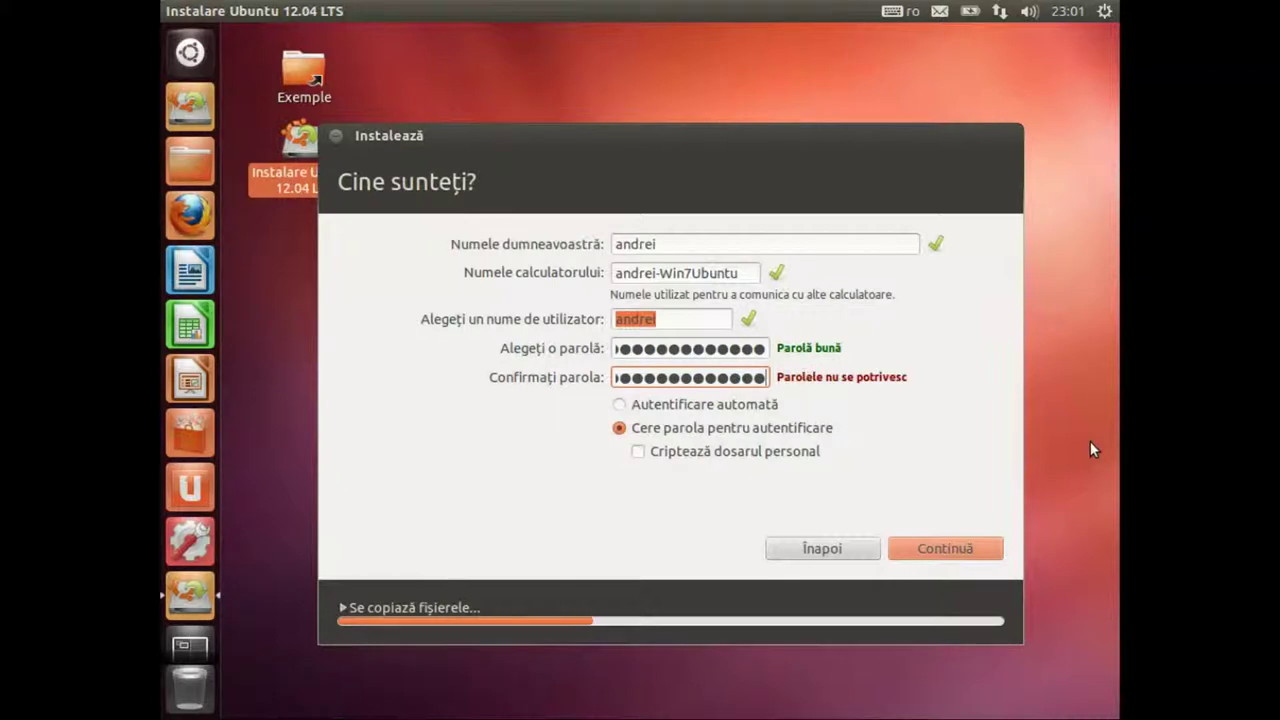
pyautogui.write('4')
pyautogui.press('Tab')
pyautogui.press('Up')
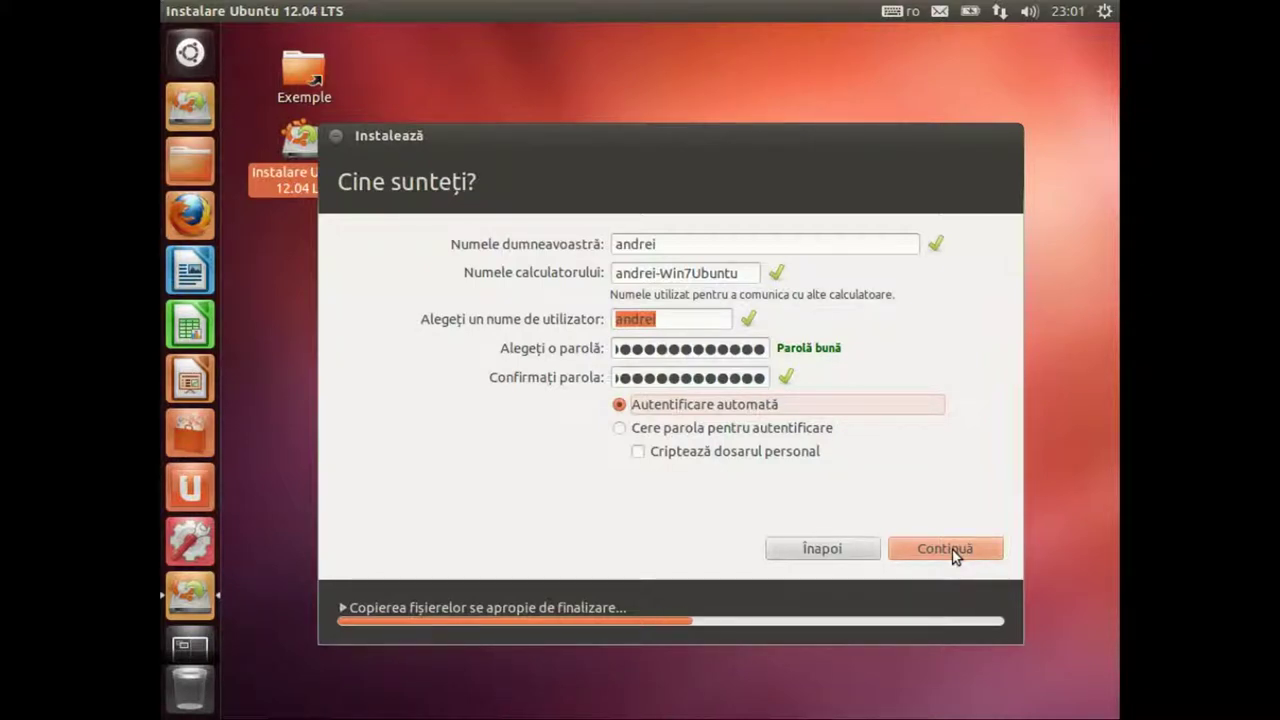
pyautogui.click(952, 548)
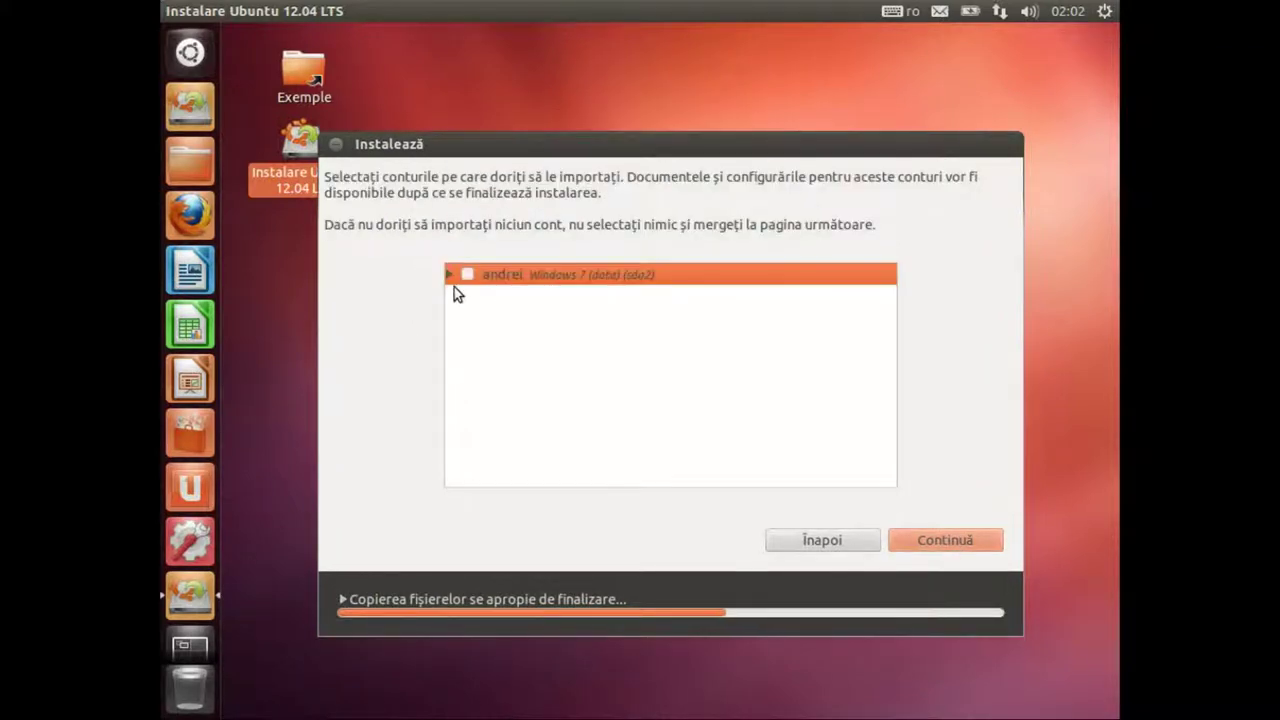
# Step: Expand the Windows 7 account's importable items, leave every box unchecked, and continue
pyautogui.click(450, 275)
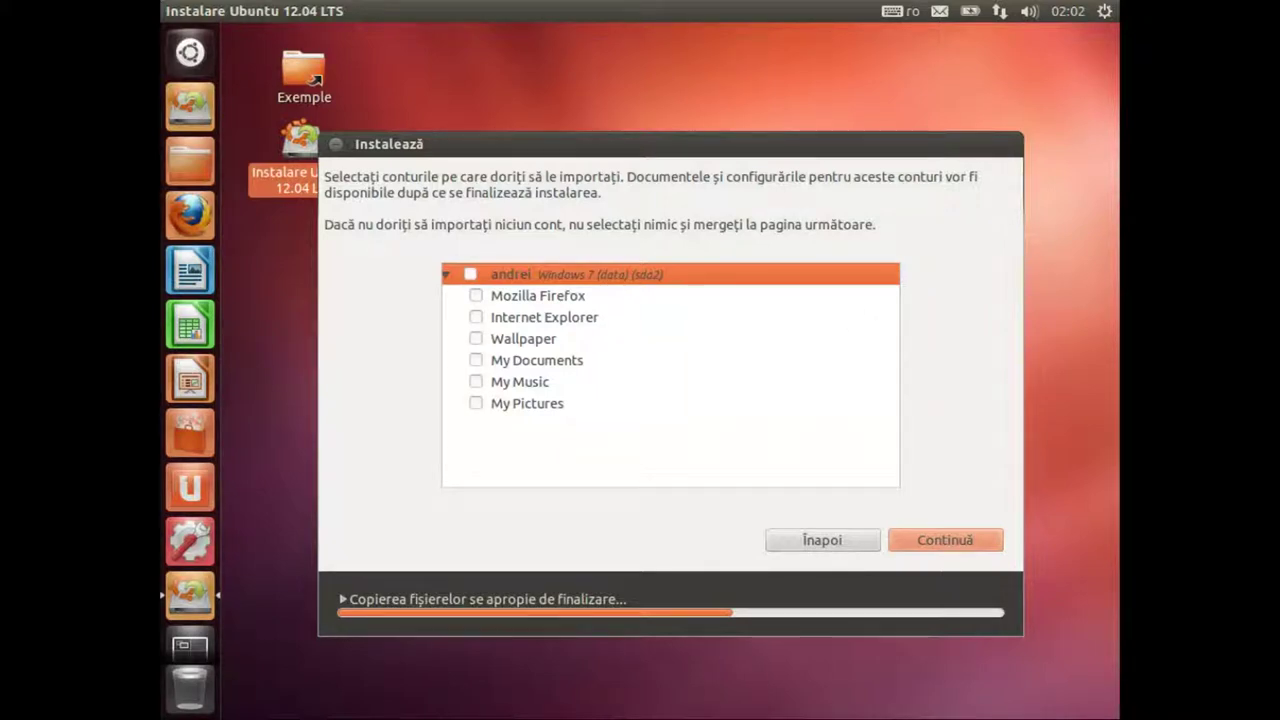
pyautogui.press('Down')
pyautogui.press('Down')
pyautogui.press('Down')
pyautogui.press('Down')
pyautogui.press('Up')
pyautogui.press('Up')
pyautogui.press('Up')
pyautogui.press('Up')
pyautogui.click(932, 540)
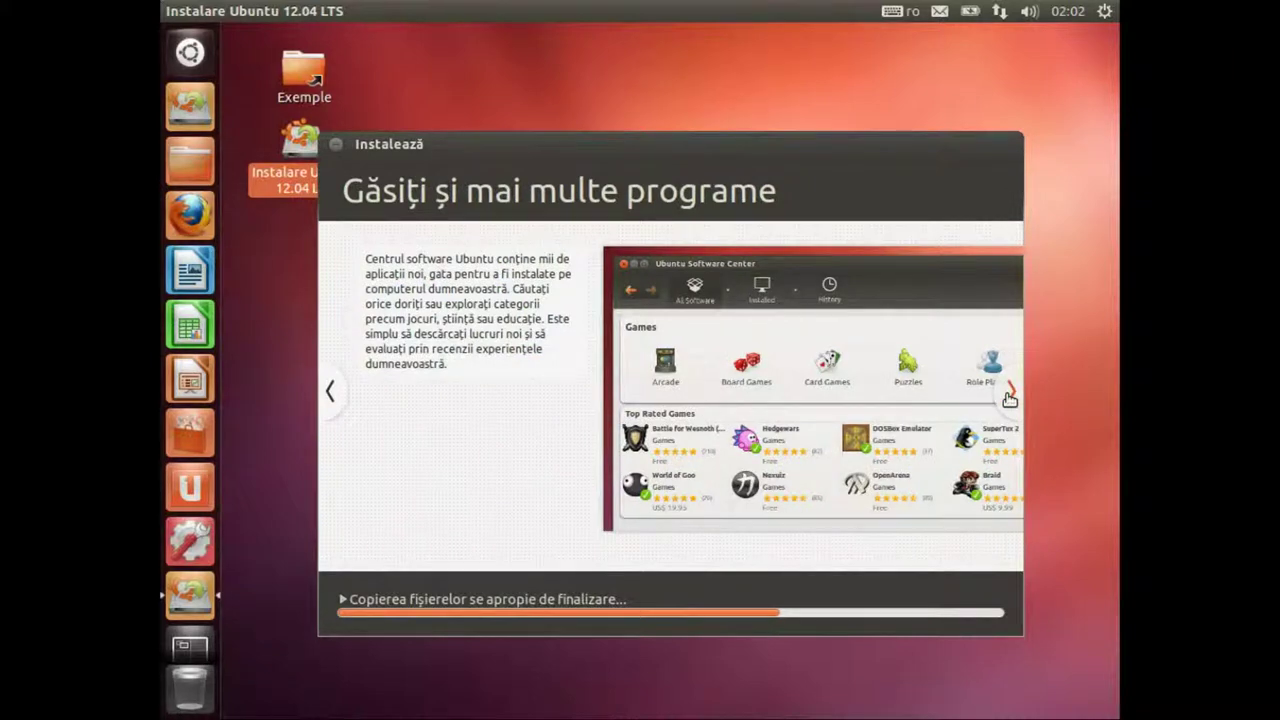
# Step: Advance the slideshow past the Ubuntu One, Rhythmbox and LibreOffice slides to 'Aveți întrebări?'
pyautogui.click(1010, 392)
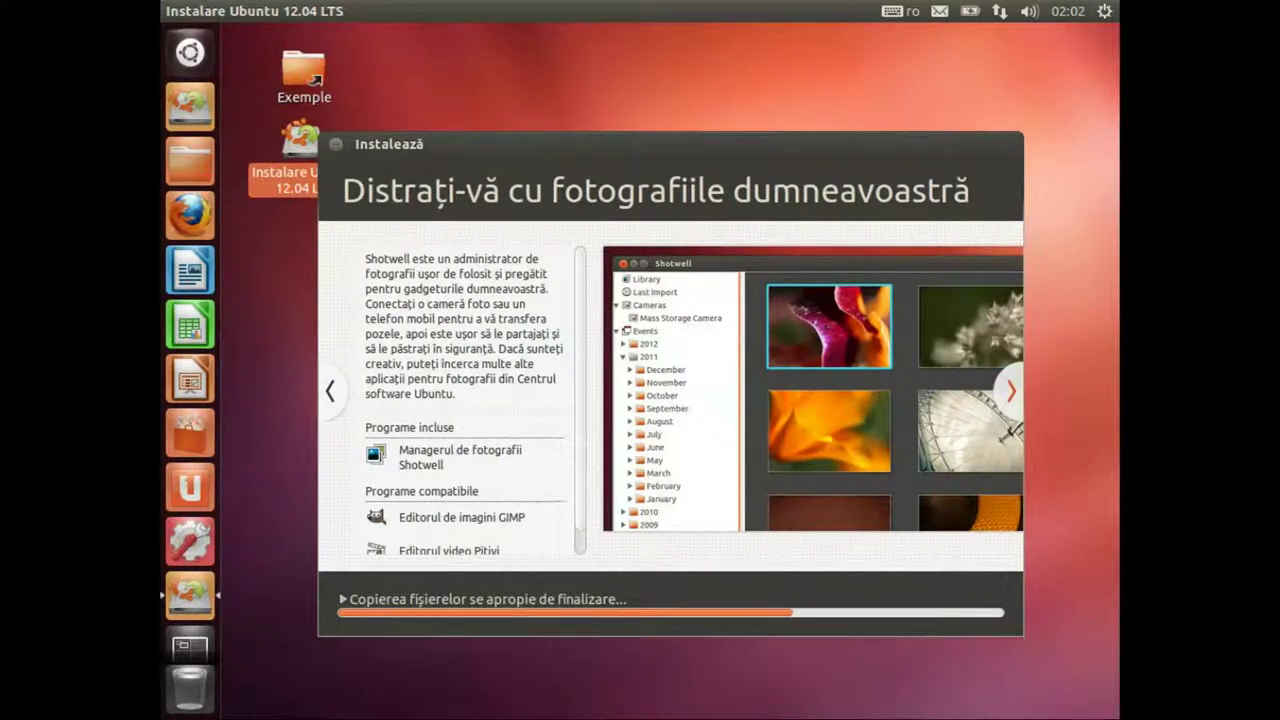
pyautogui.click(1010, 392)
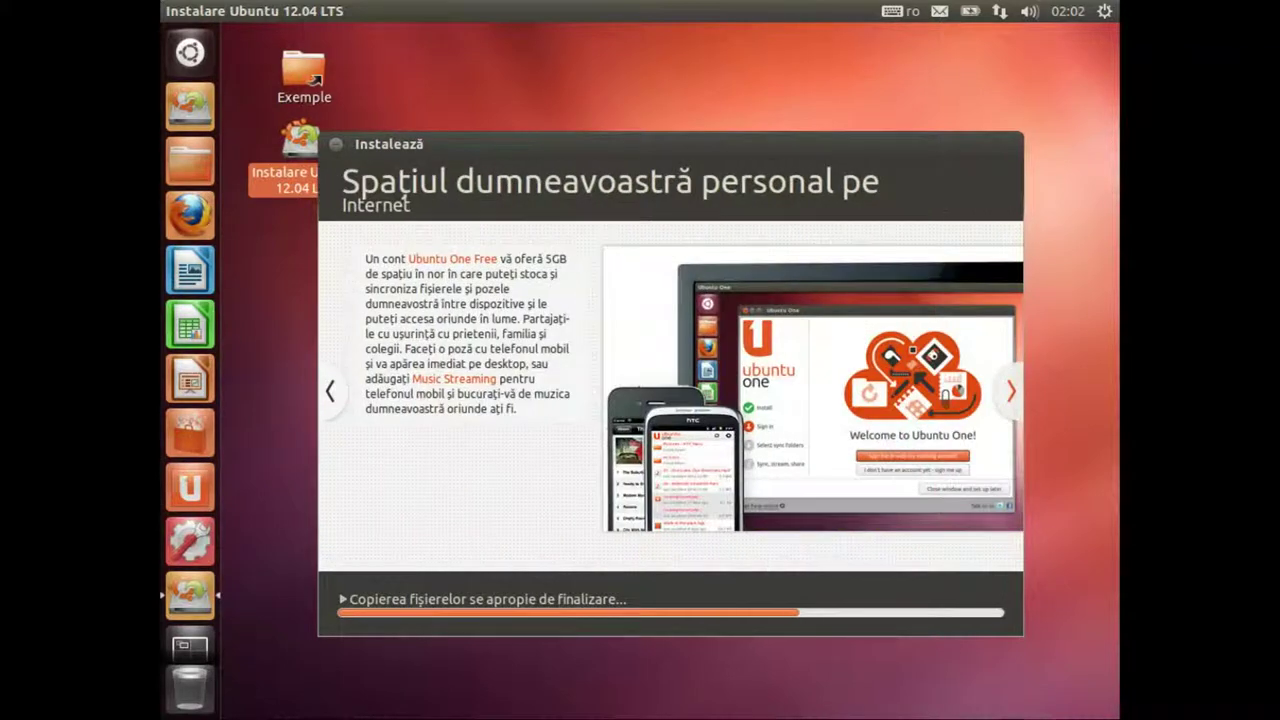
pyautogui.click(1010, 392)
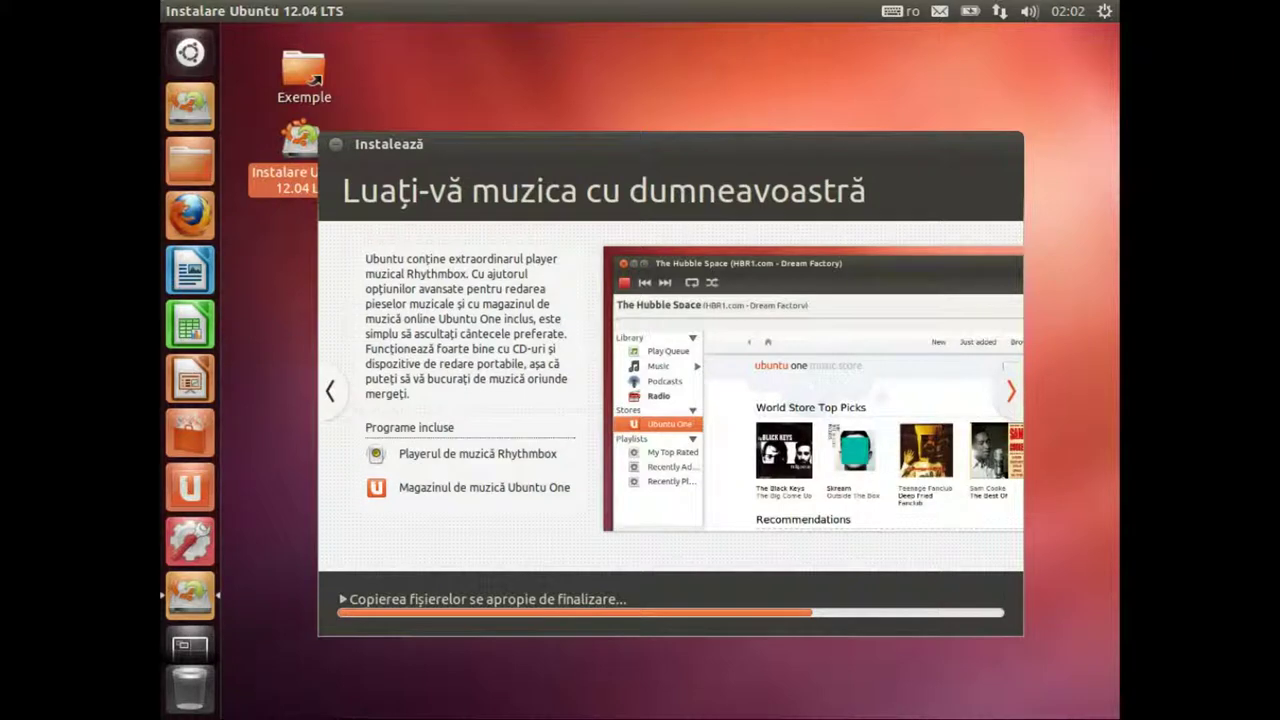
pyautogui.click(1010, 392)
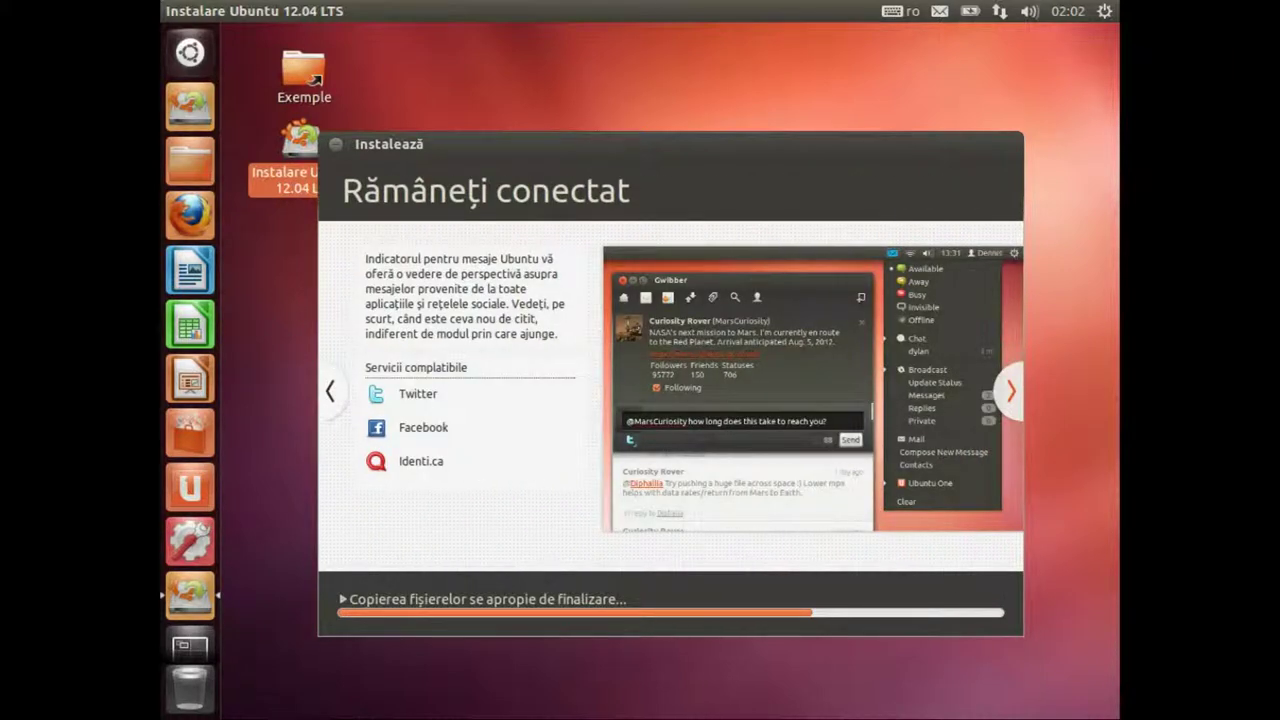
pyautogui.click(1010, 392)
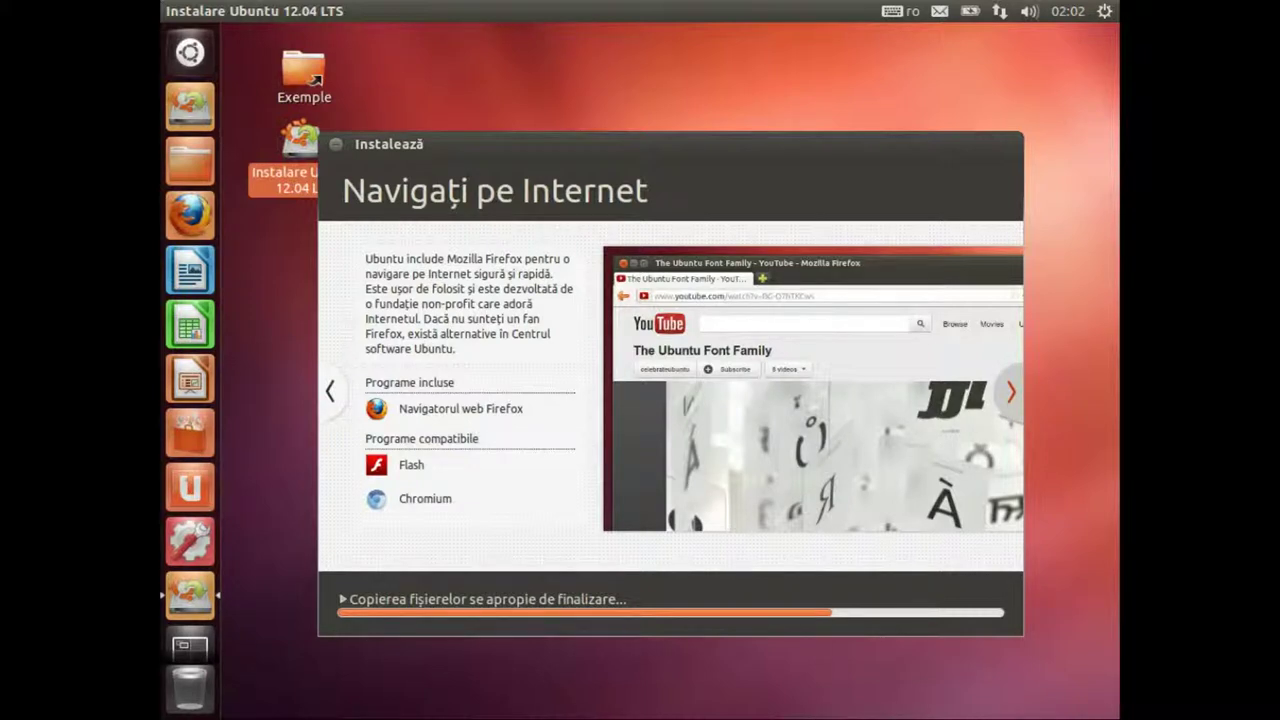
pyautogui.click(1012, 394)
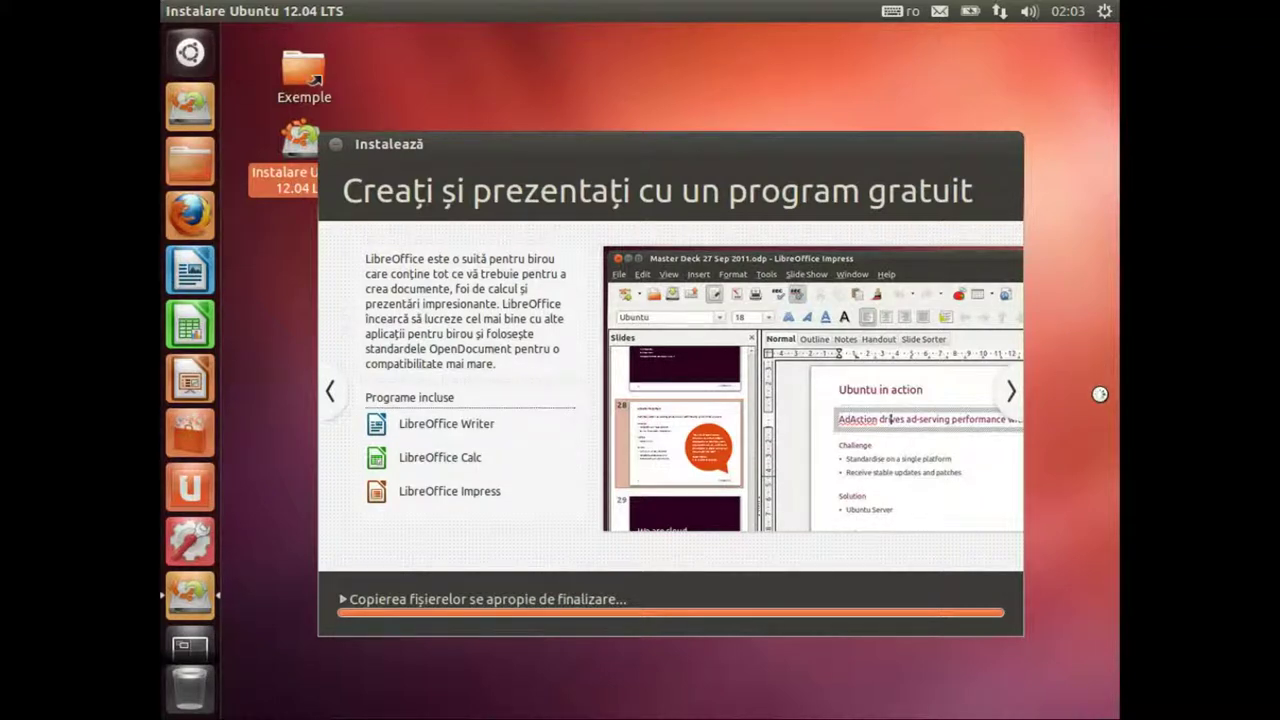
pyautogui.click(1011, 392)
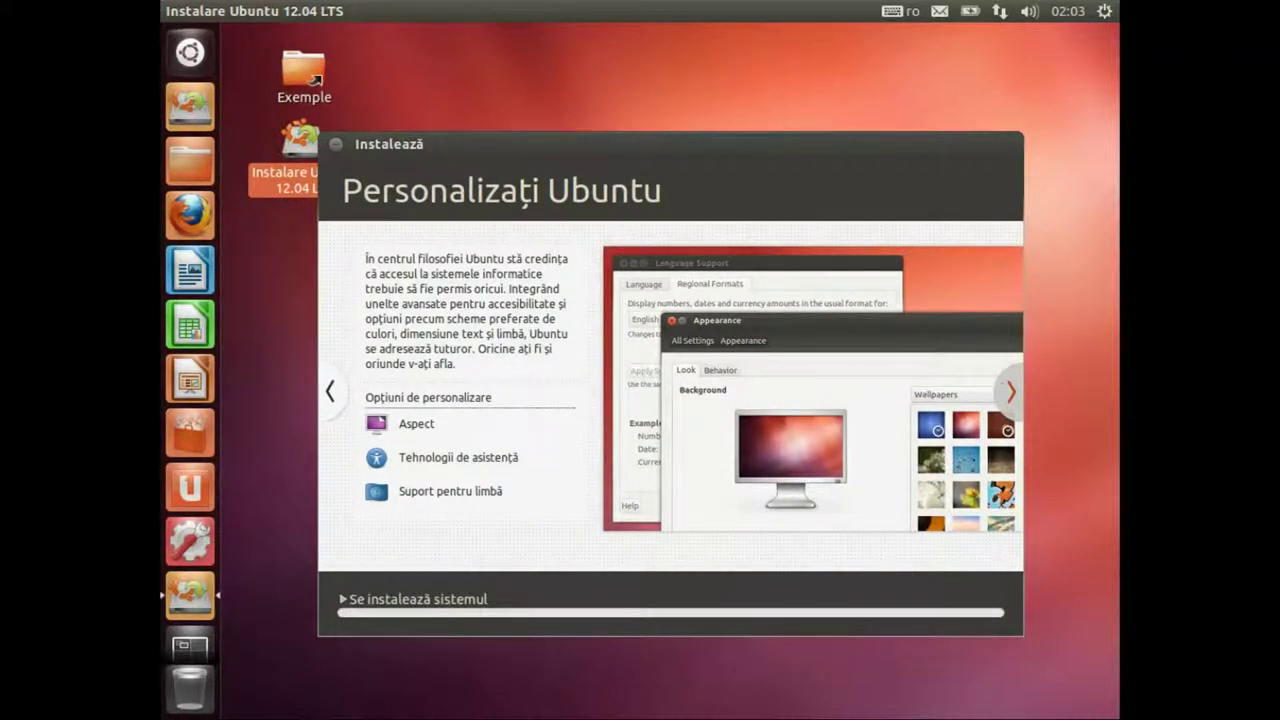
pyautogui.click(1011, 392)
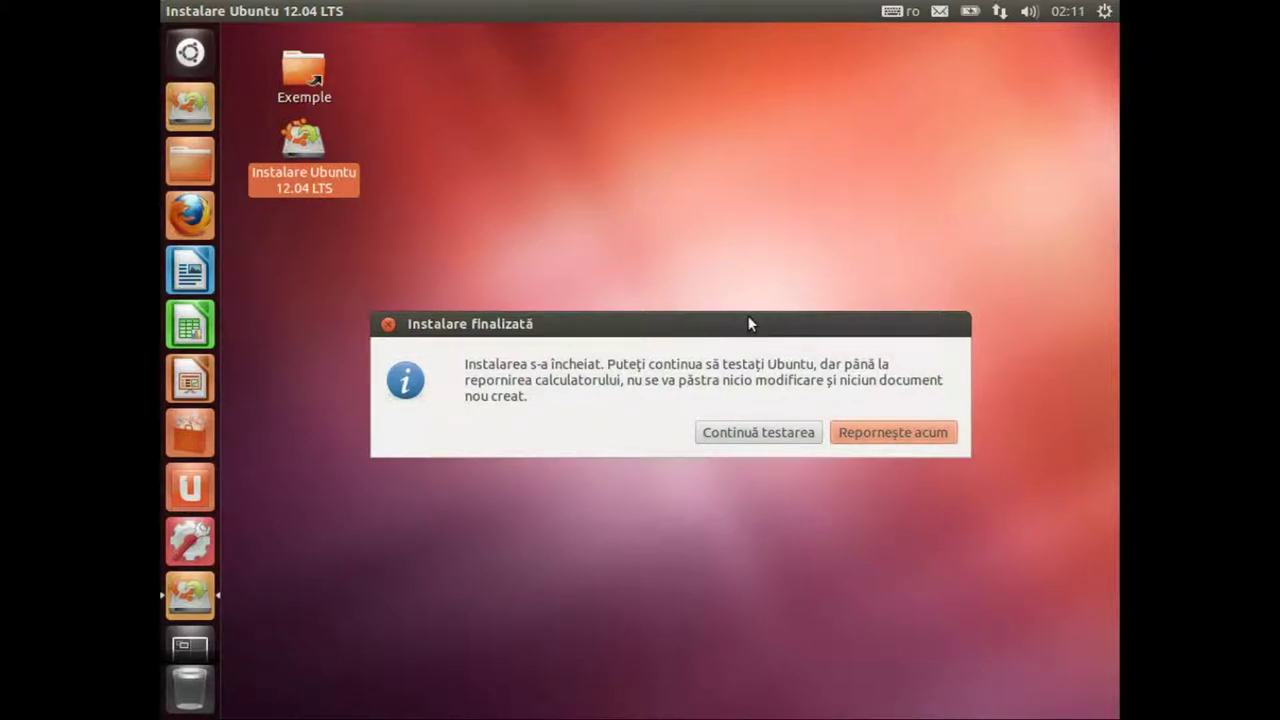
# Step: Move the 'Instalare finalizată' notice aside and choose 'Reporneşte acum'
pyautogui.moveTo(703, 323); pyautogui.dragTo(657, 289)
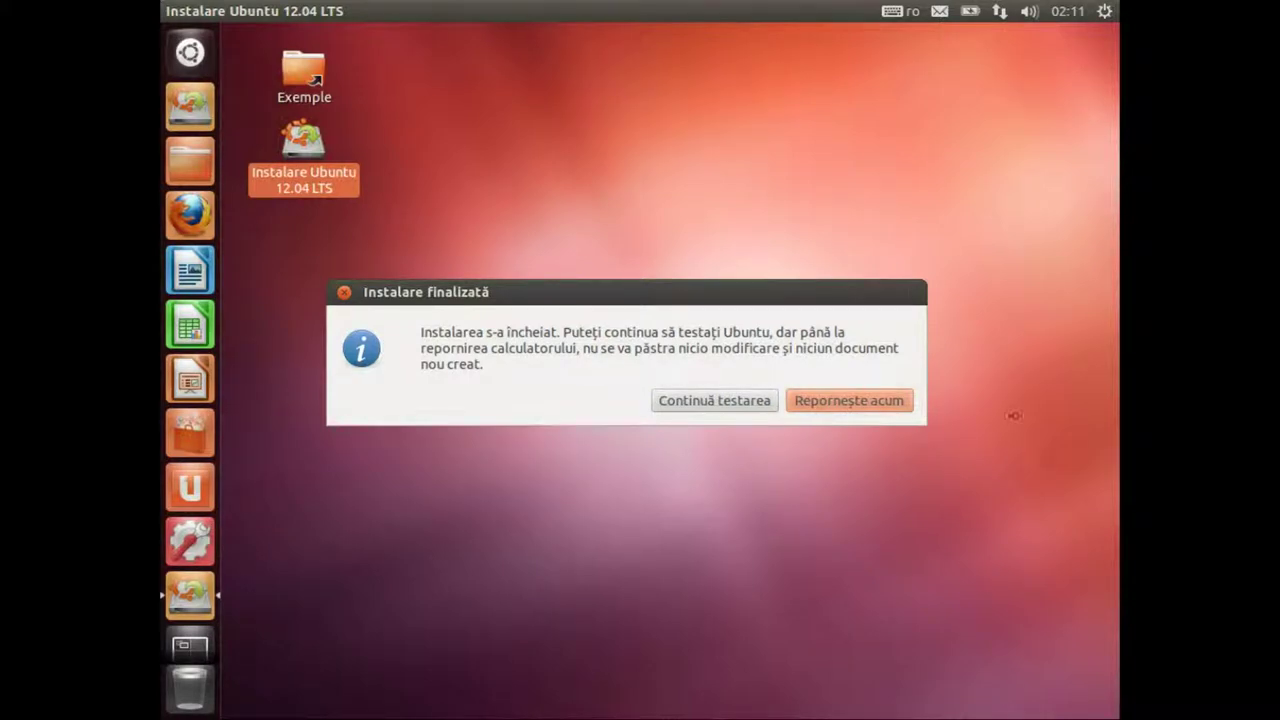
pyautogui.click(866, 399)
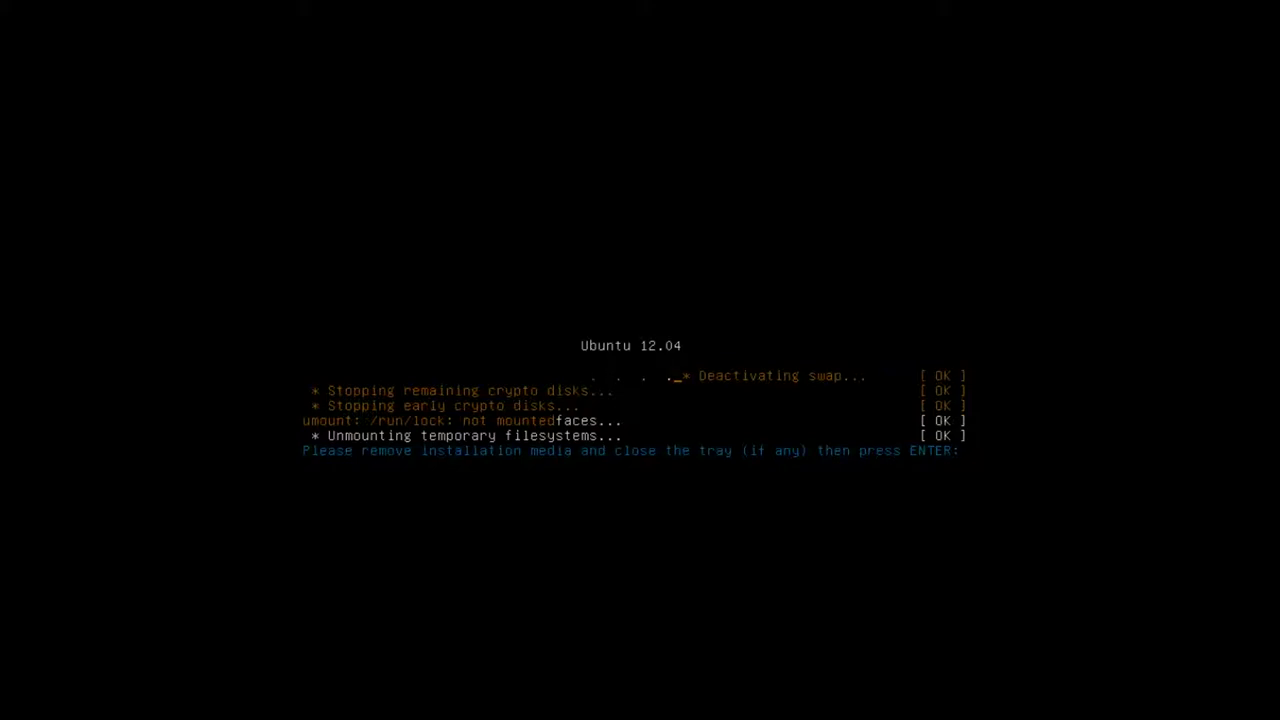
# Step: Confirm the media is removed, then stop the GRUB countdown and browse the Ubuntu and recovery entries
pyautogui.press('Return')
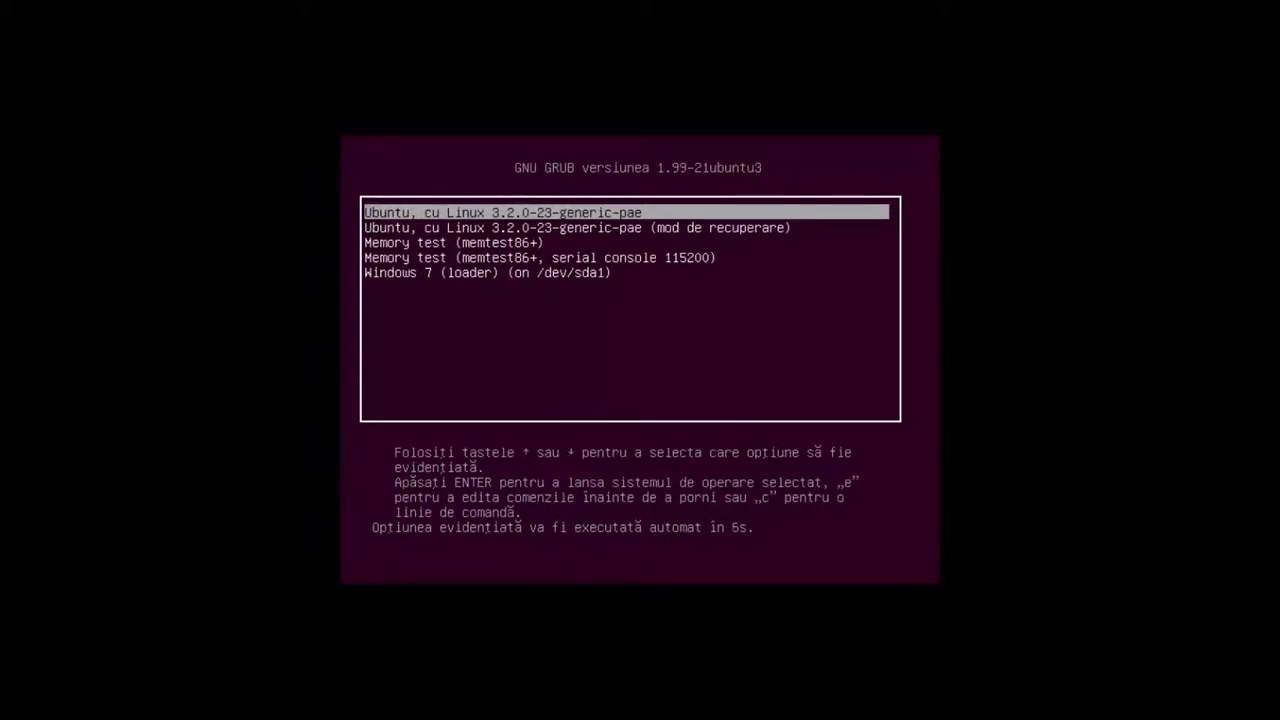
pyautogui.press('Down')
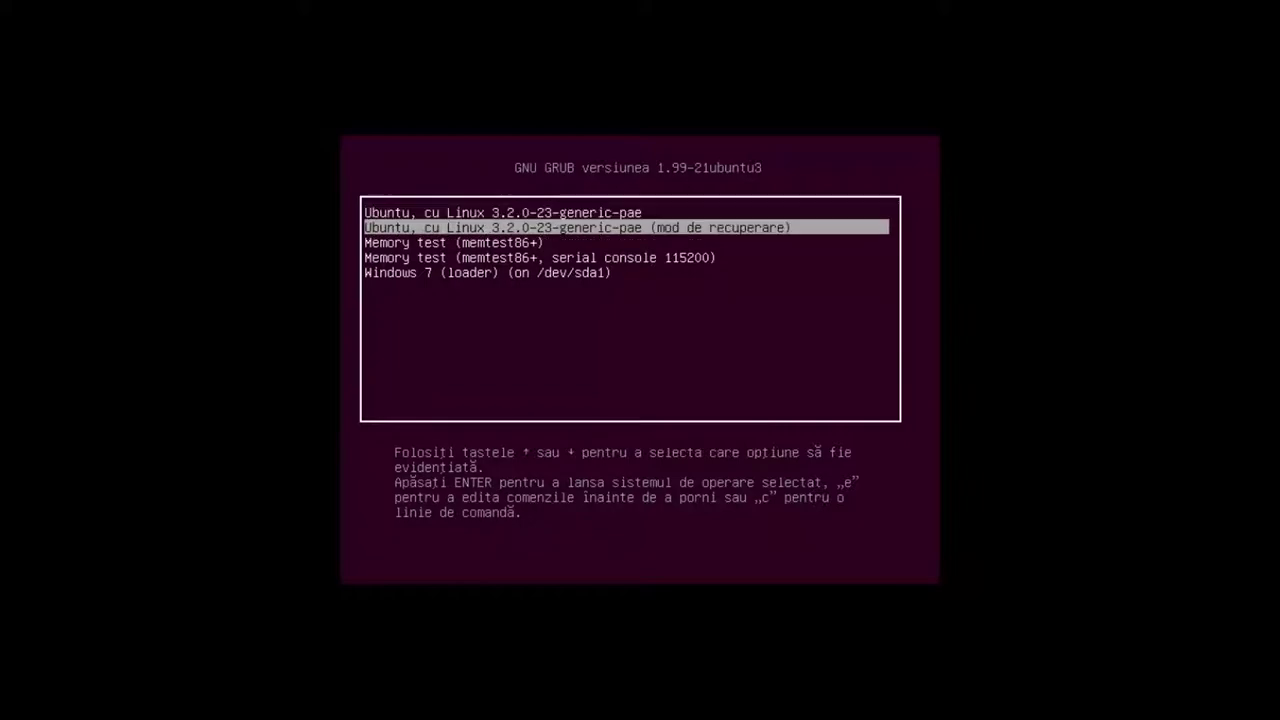
pyautogui.press('Up')
pyautogui.press('Down')
pyautogui.press('Down')
pyautogui.press('Down')
pyautogui.press('Up')
pyautogui.press('Up')
pyautogui.press('Up')
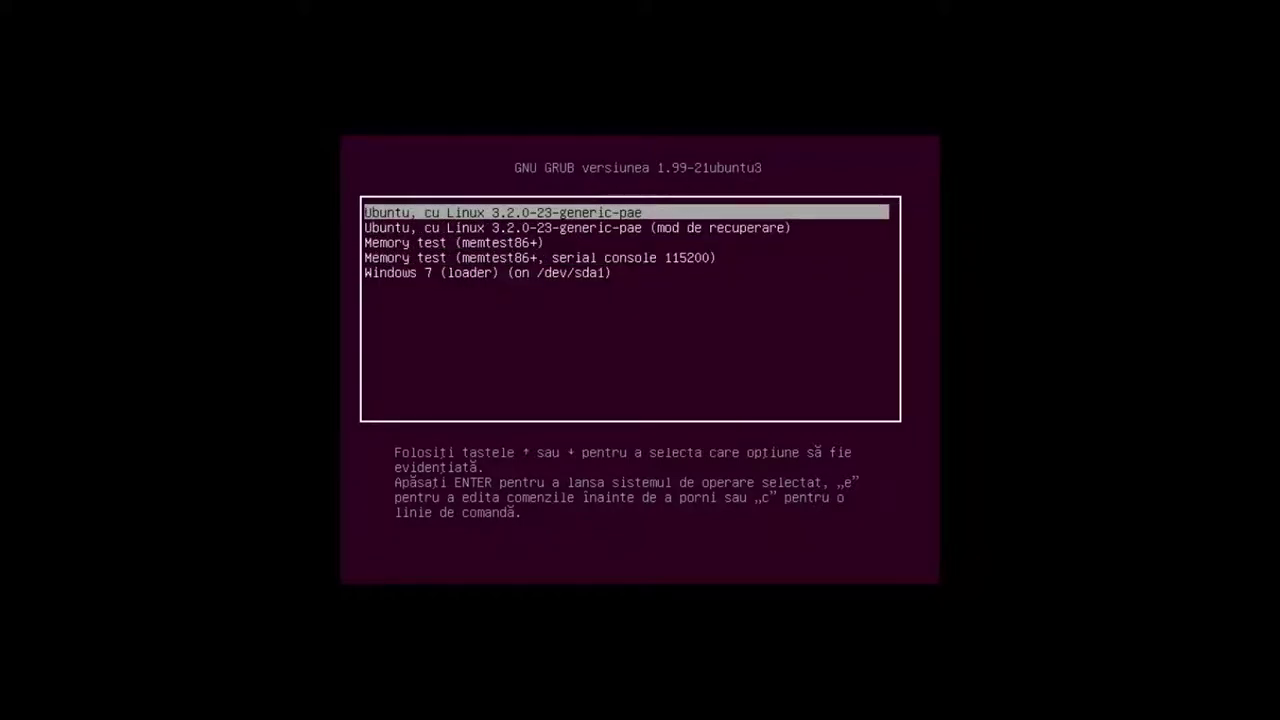
pyautogui.press('Down')
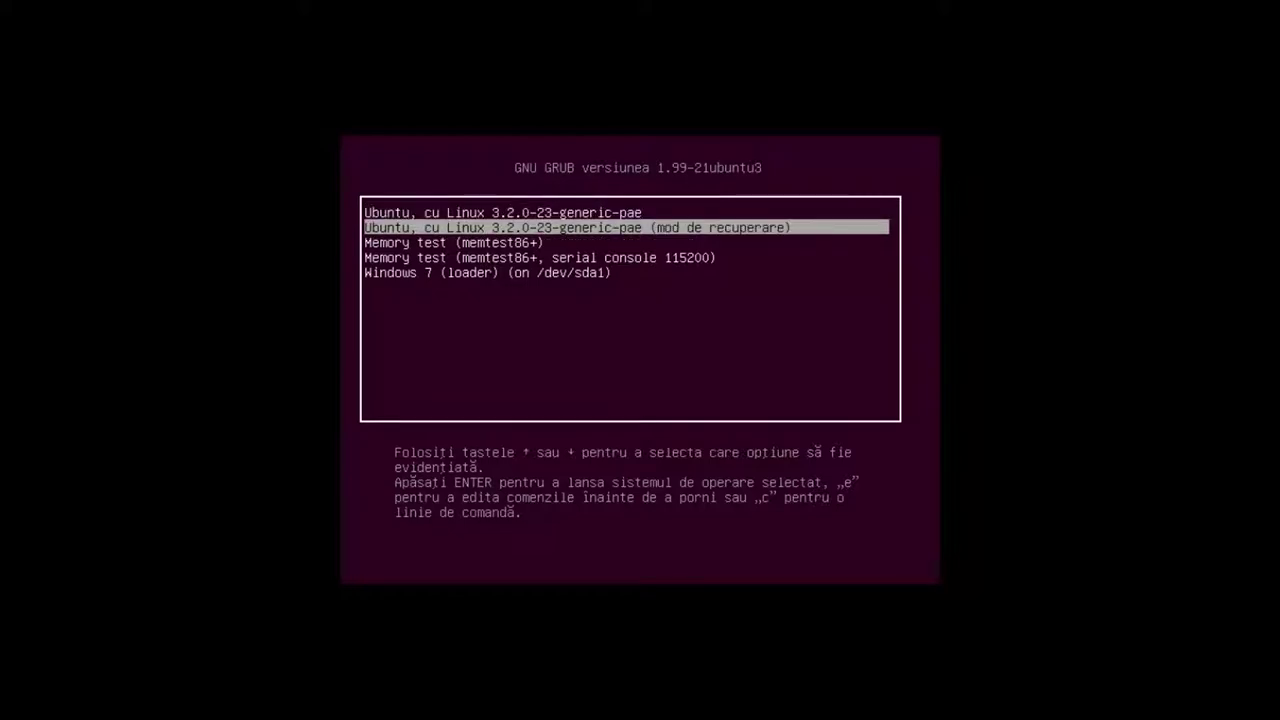
pyautogui.press('Up')
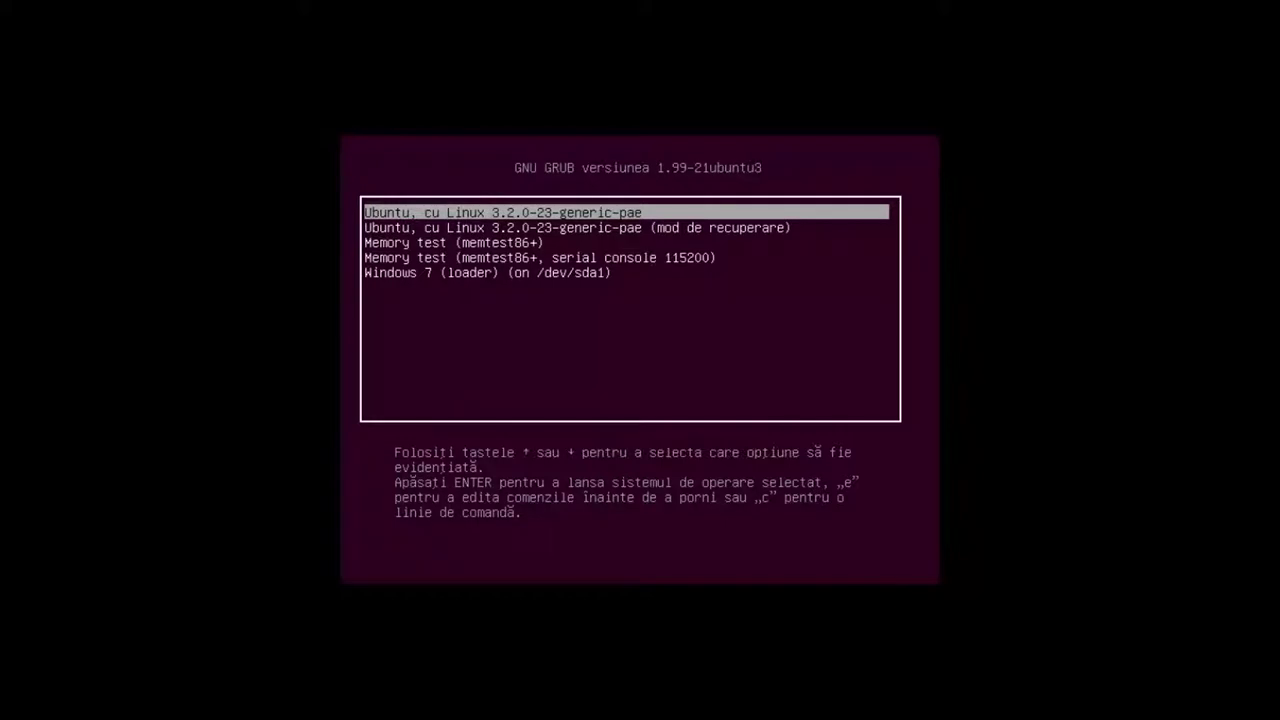
pyautogui.press('Down')
pyautogui.press('Up')
pyautogui.press('Down')
pyautogui.press('Up')
pyautogui.press('Down')
pyautogui.press('Up')
pyautogui.press('Down')
pyautogui.press('Up')
pyautogui.press('Down')
pyautogui.press('Up')
pyautogui.press('Down')
pyautogui.press('Up')
pyautogui.press('Down')
pyautogui.press('Up')
pyautogui.press('Down')
pyautogui.press('Up')
pyautogui.press('Down')
pyautogui.press('Up')
pyautogui.press('Down')
pyautogui.press('Up')
pyautogui.press('Down')
pyautogui.press('Up')
# Step: Confirm Windows 7 (loader) appears below the memtest86+ entries, then boot the first Ubuntu entry
pyautogui.press('Down')
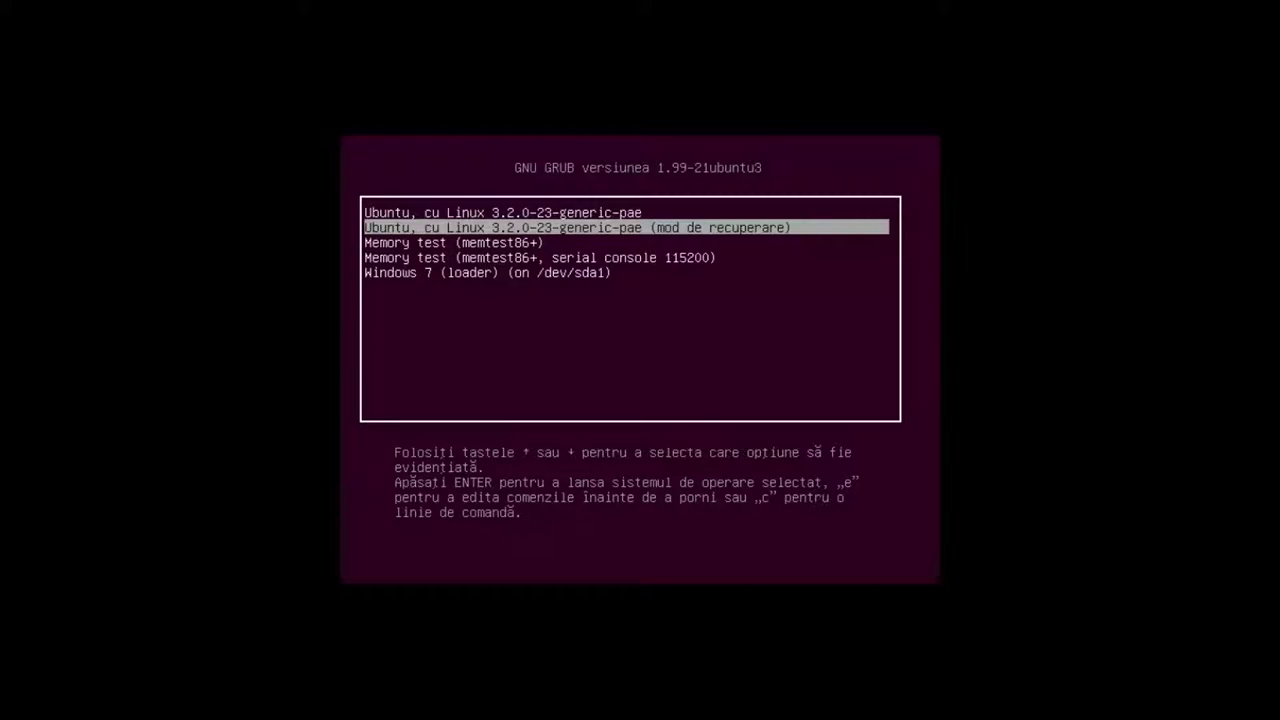
pyautogui.press('Down')
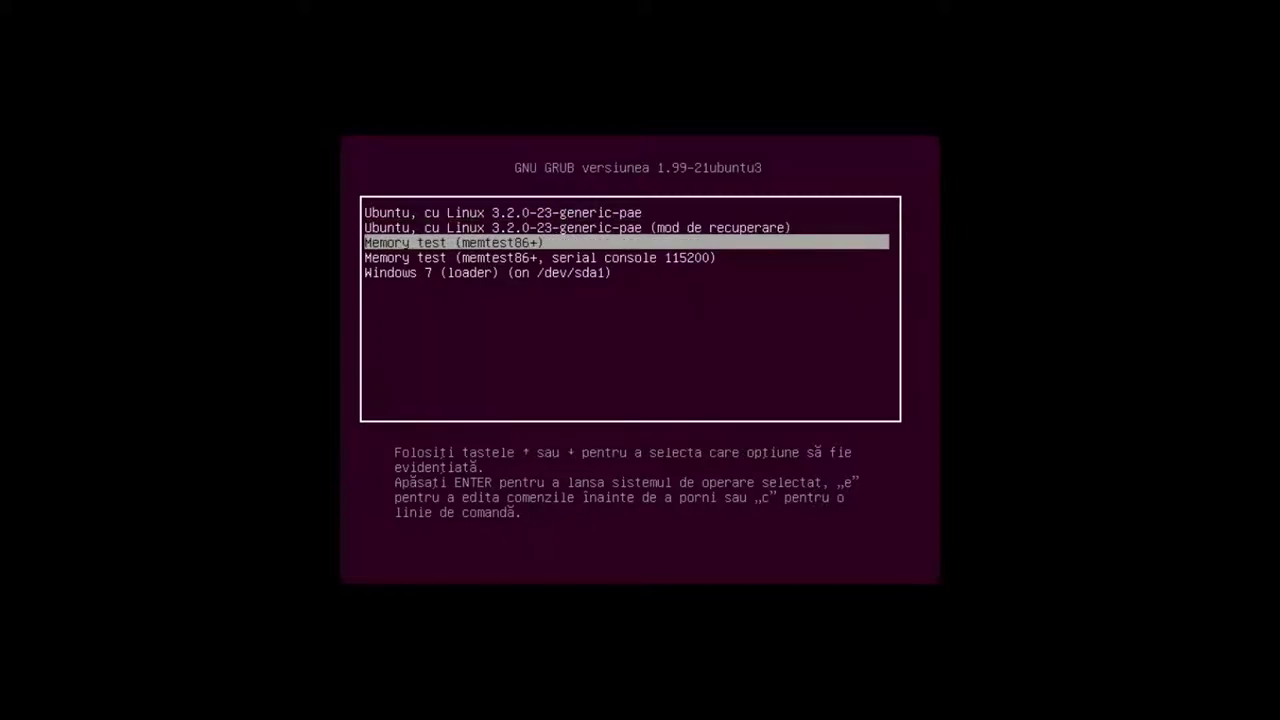
pyautogui.press('Down')
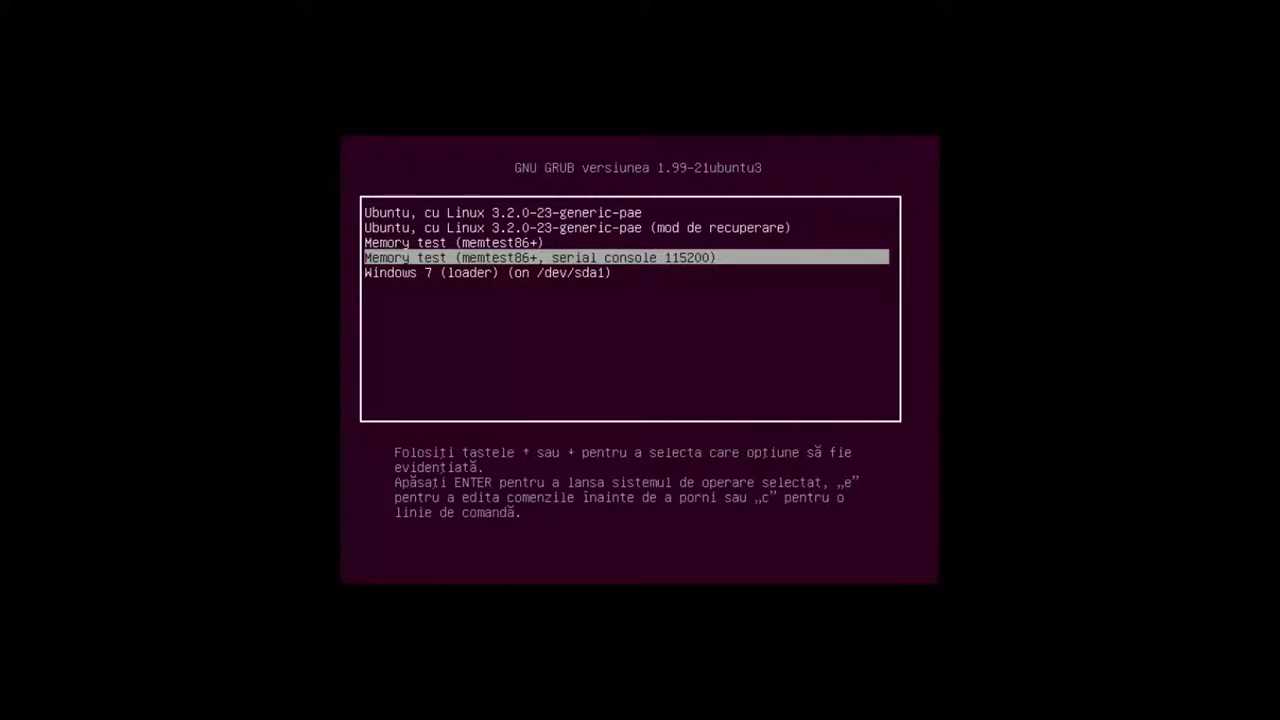
pyautogui.press('Up')
pyautogui.press('Down')
pyautogui.press('Down')
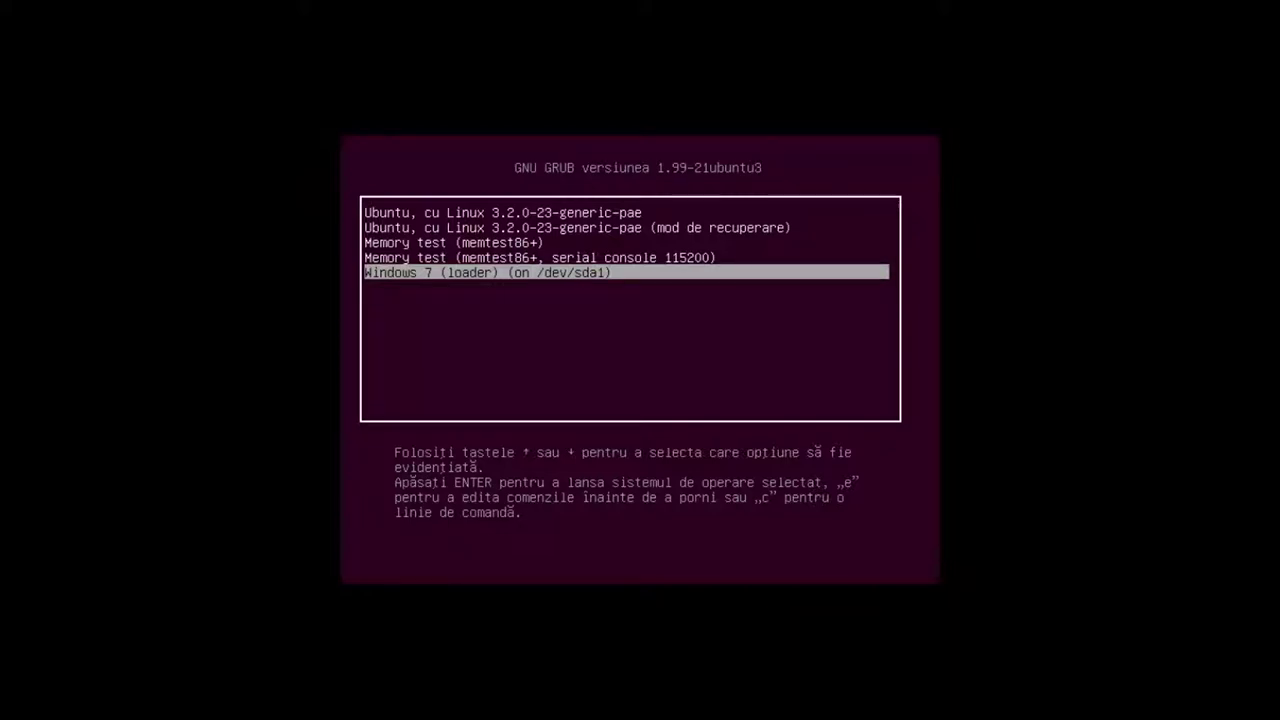
pyautogui.press('Up')
pyautogui.press('Up')
pyautogui.press('Up')
pyautogui.press('Up')
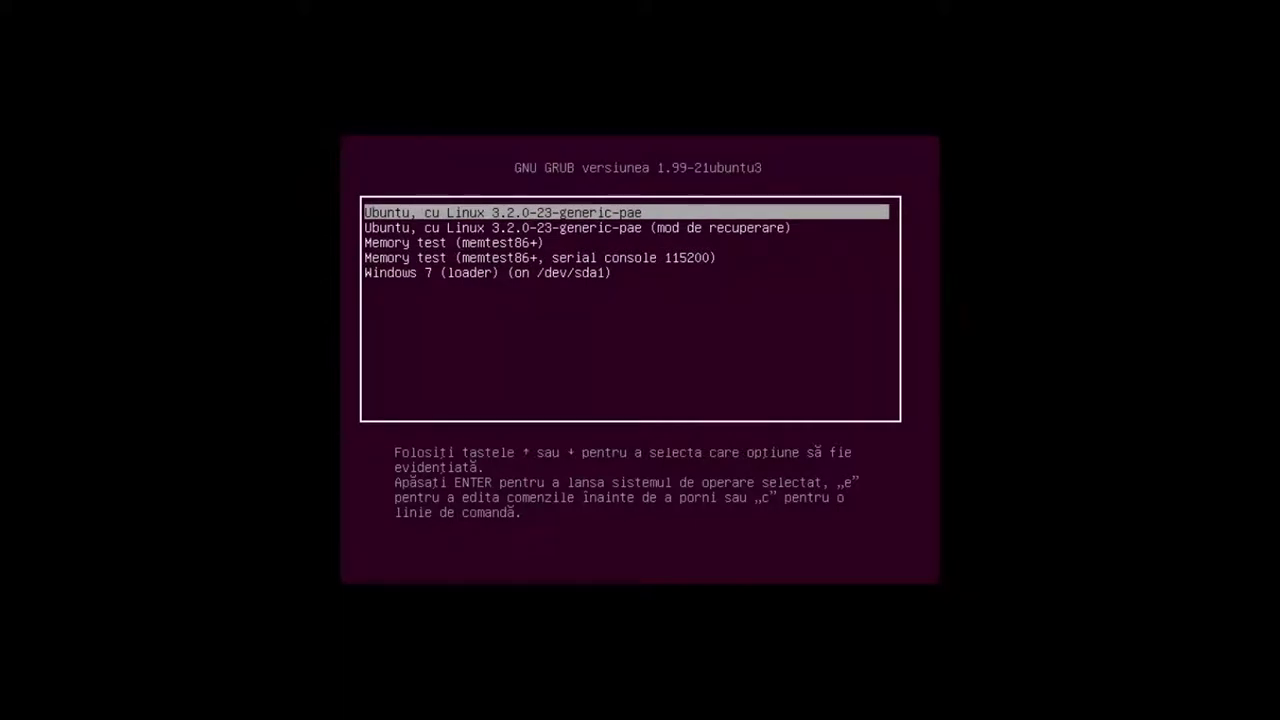
pyautogui.press('Down')
pyautogui.press('Down')
pyautogui.press('Down')
pyautogui.press('Down')
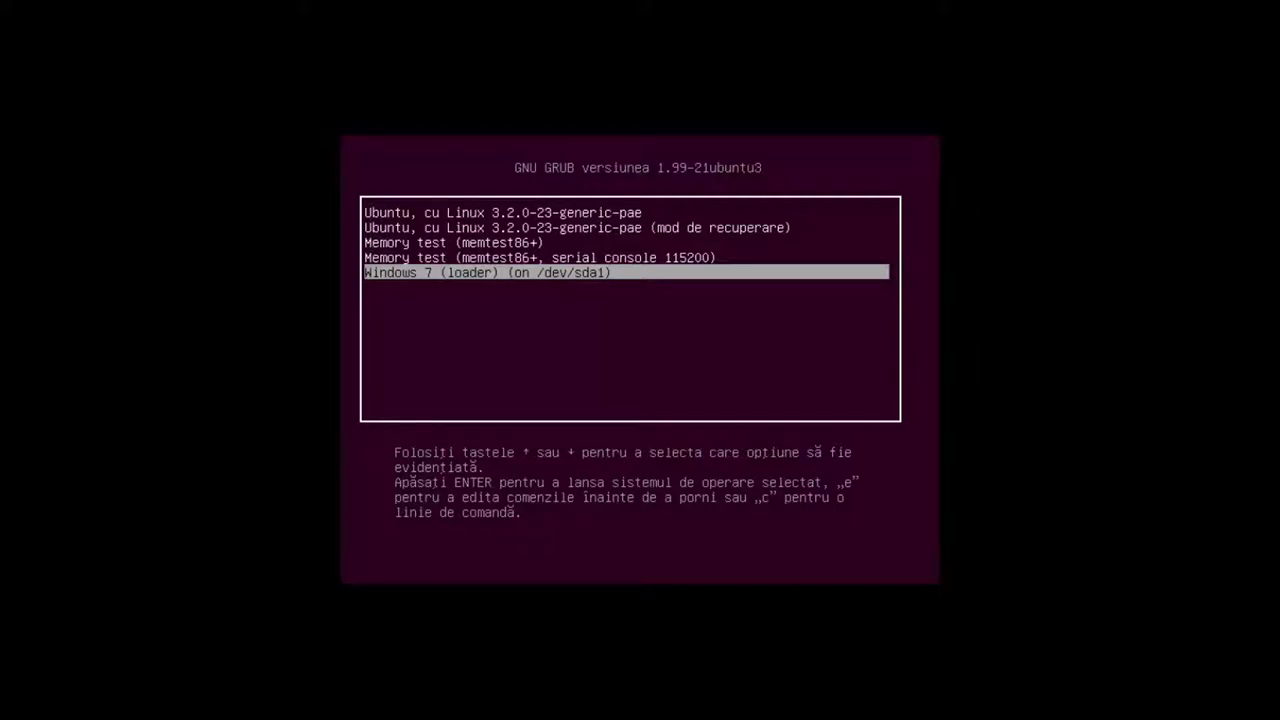
pyautogui.press('Up')
pyautogui.press('Up')
pyautogui.press('Up')
pyautogui.press('Up')
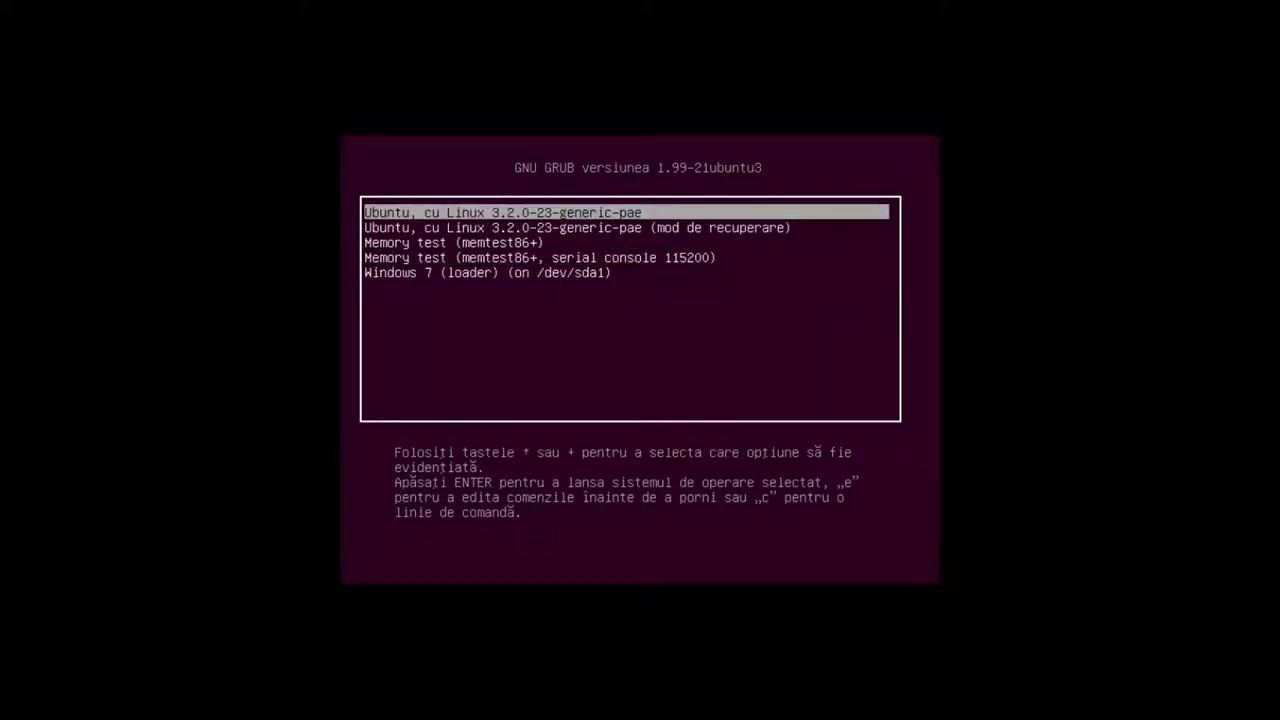
pyautogui.press('Return')
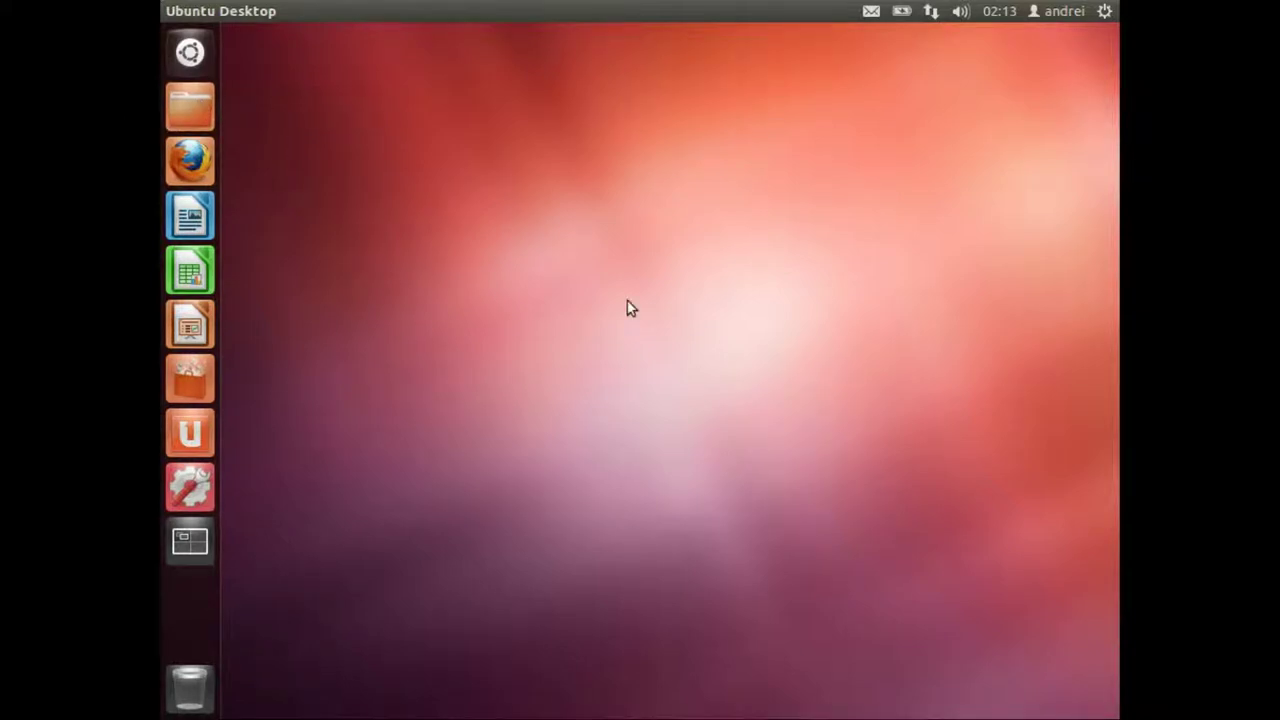
# Step: Open the home folder from the launcher, reposition the window, and select 'Sistem de fișiere' in the sidebar
pyautogui.click(194, 110)
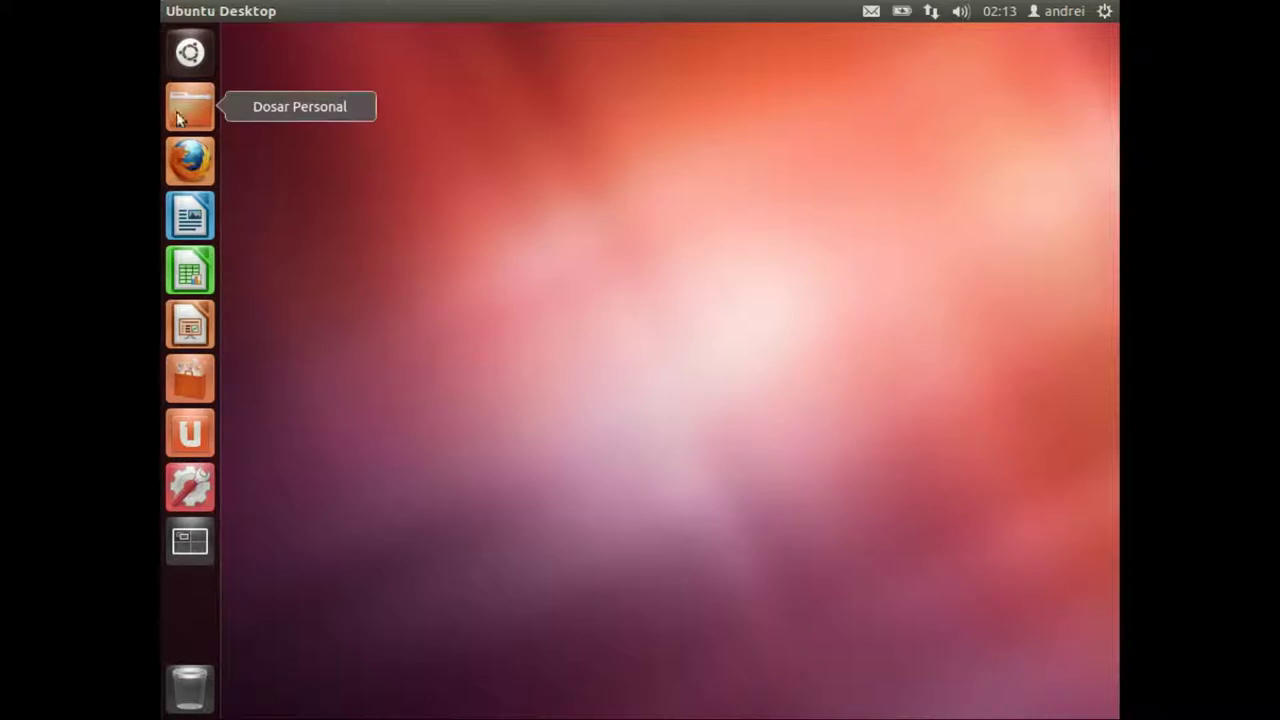
pyautogui.click(191, 116)
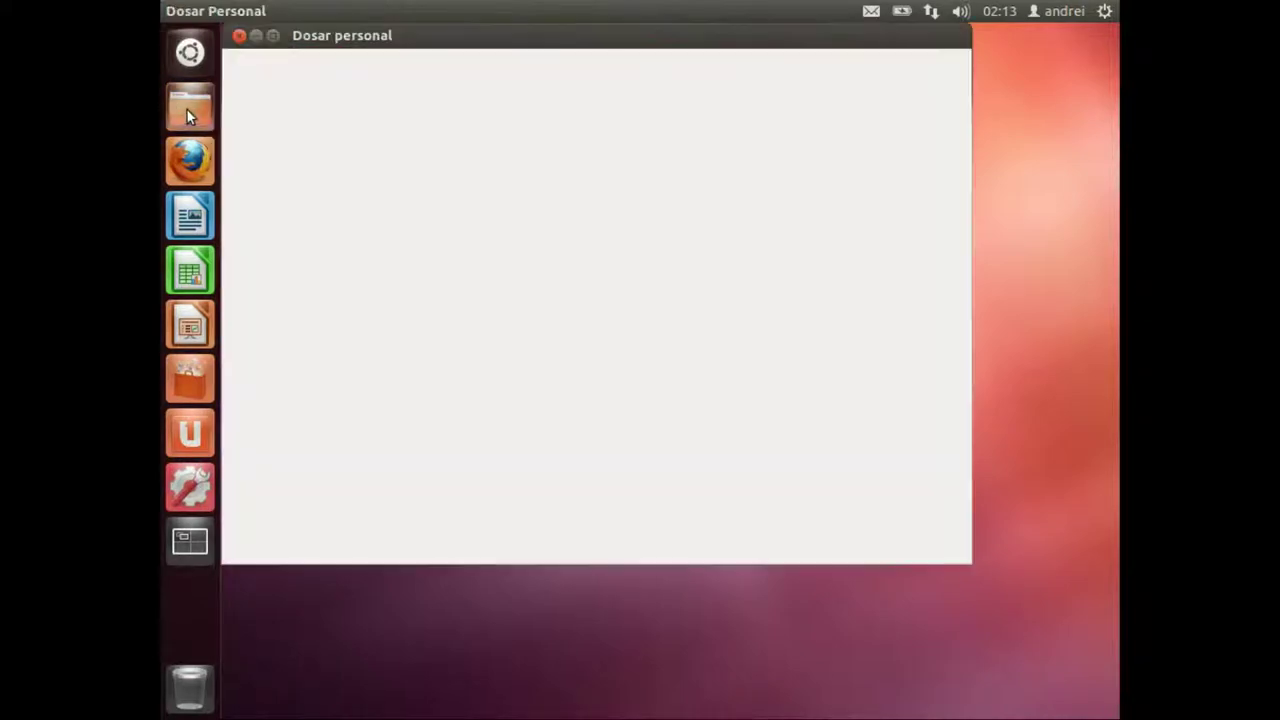
pyautogui.moveTo(486, 34); pyautogui.dragTo(548, 81)
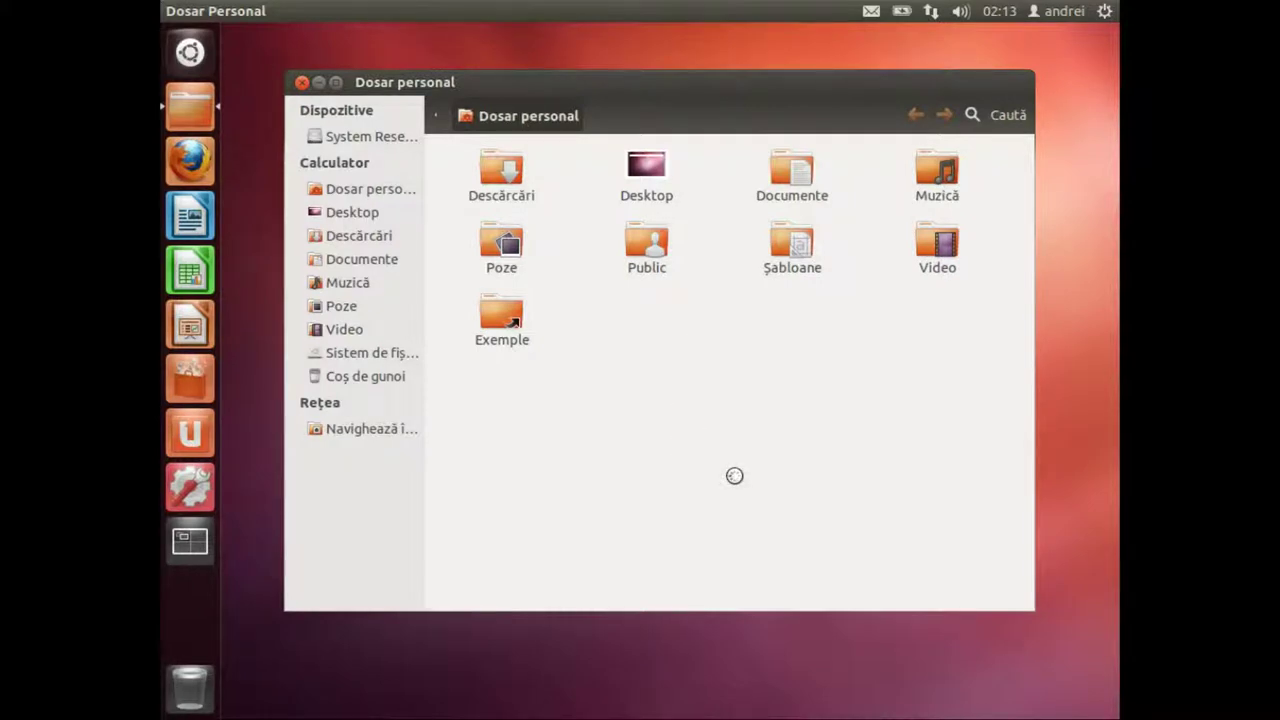
pyautogui.click(349, 354)
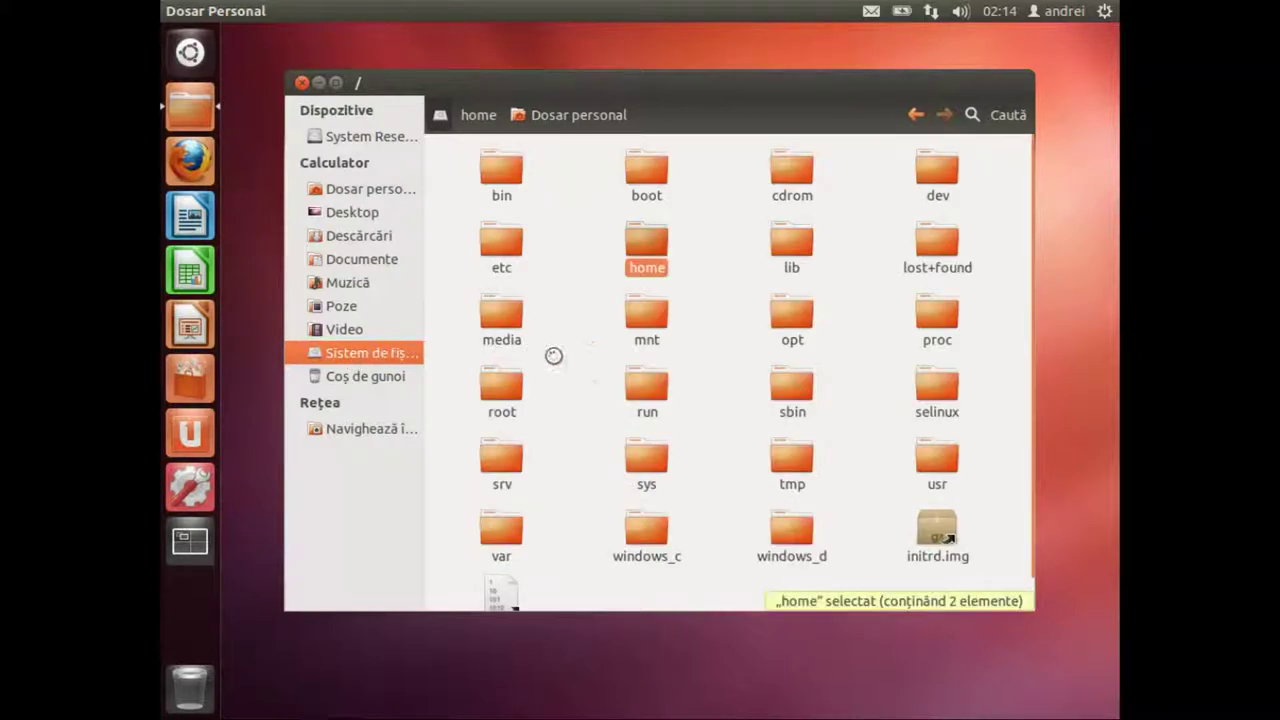
pyautogui.click(600, 346)
pyautogui.press('Down')
pyautogui.press('Down')
pyautogui.press('Down')
pyautogui.press('Down')
pyautogui.press('Down')
pyautogui.press('Down')
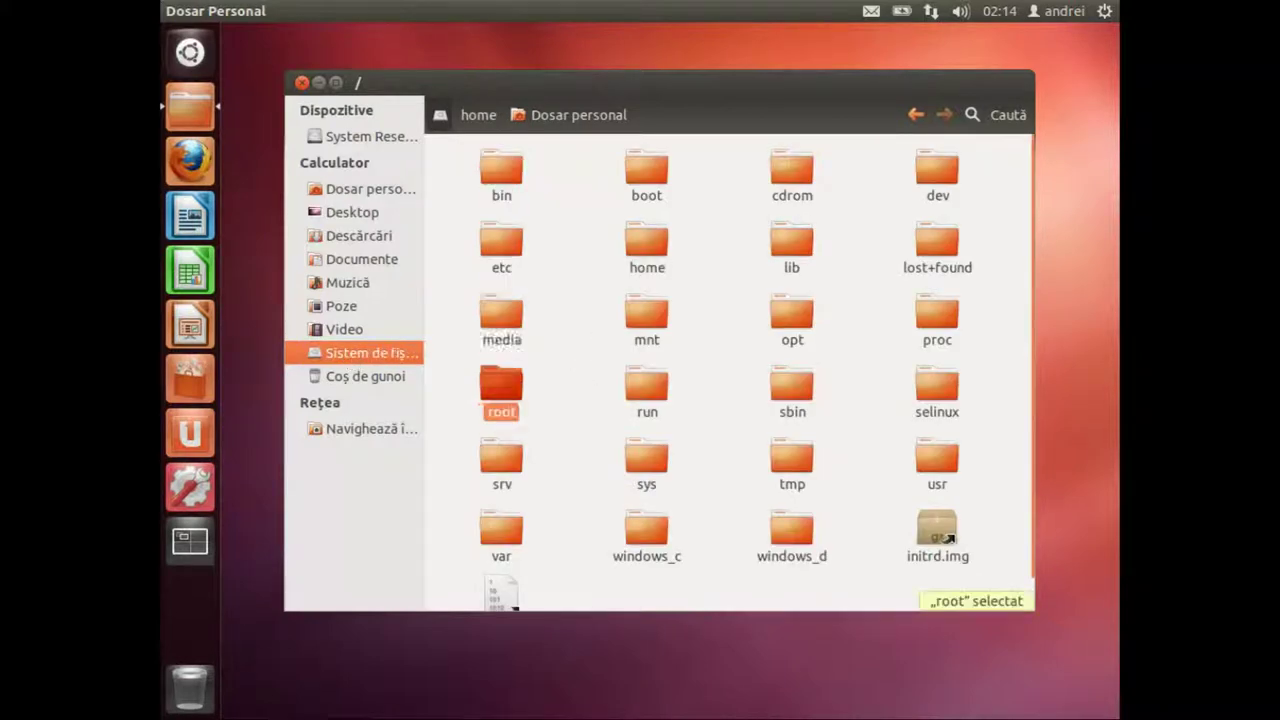
pyautogui.press('Right')
pyautogui.press('Return')
pyautogui.press('Right')
pyautogui.press('Right')
pyautogui.press('Right')
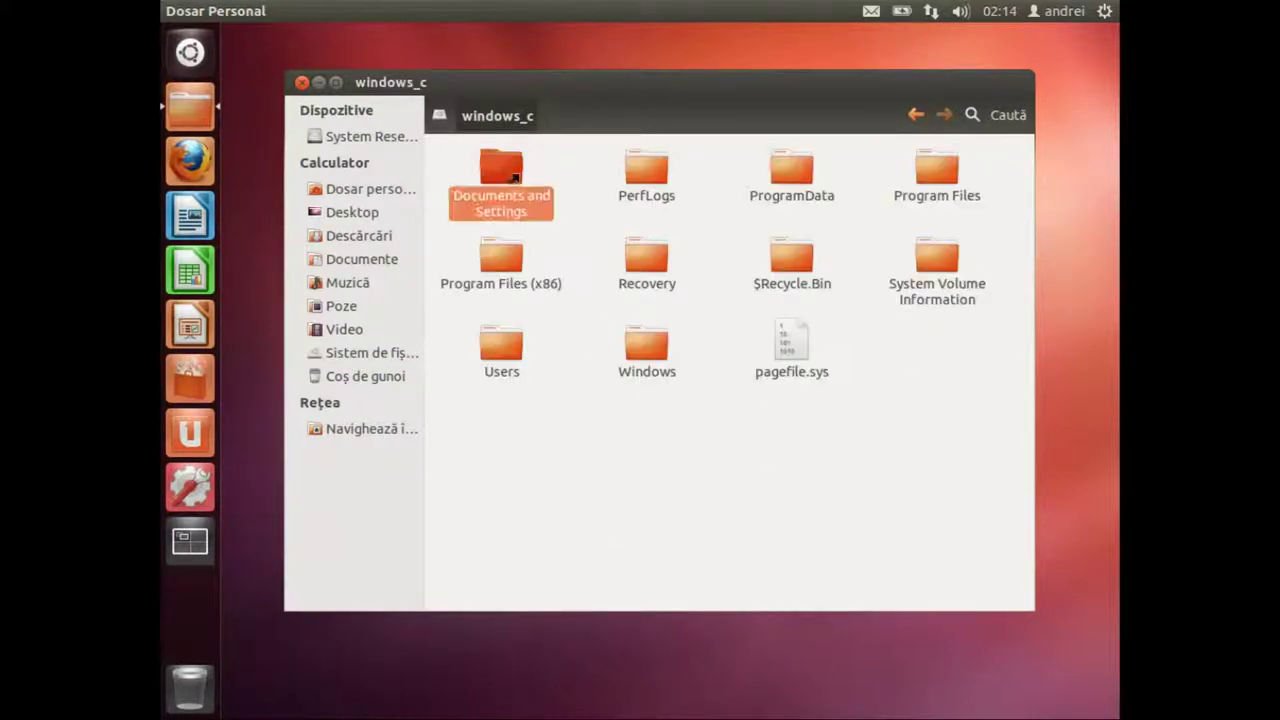
pyautogui.press('Right')
pyautogui.press('Down')
pyautogui.press('Left')
pyautogui.press('Up')
pyautogui.press('Left')
pyautogui.press('Down')
pyautogui.press('Left')
pyautogui.press('Down')
pyautogui.press('Right')
pyautogui.press('Up')
pyautogui.press('Left')
pyautogui.press('Left')
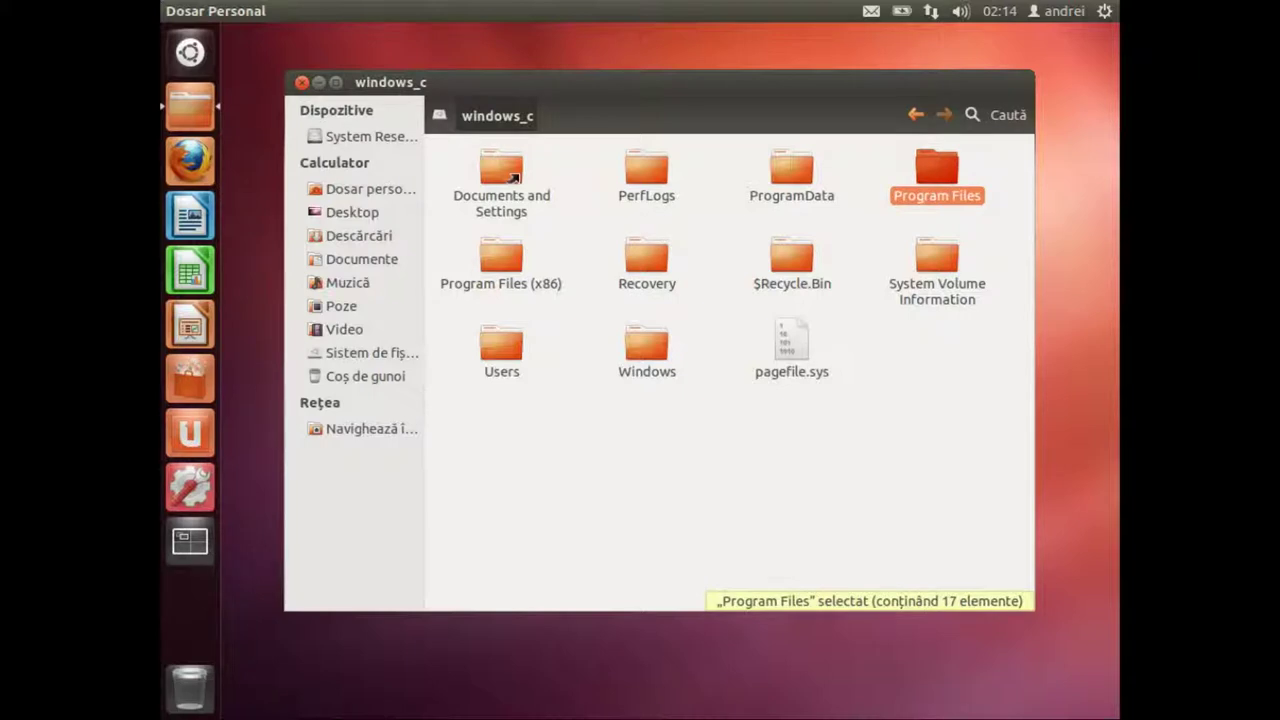
pyautogui.click(916, 117)
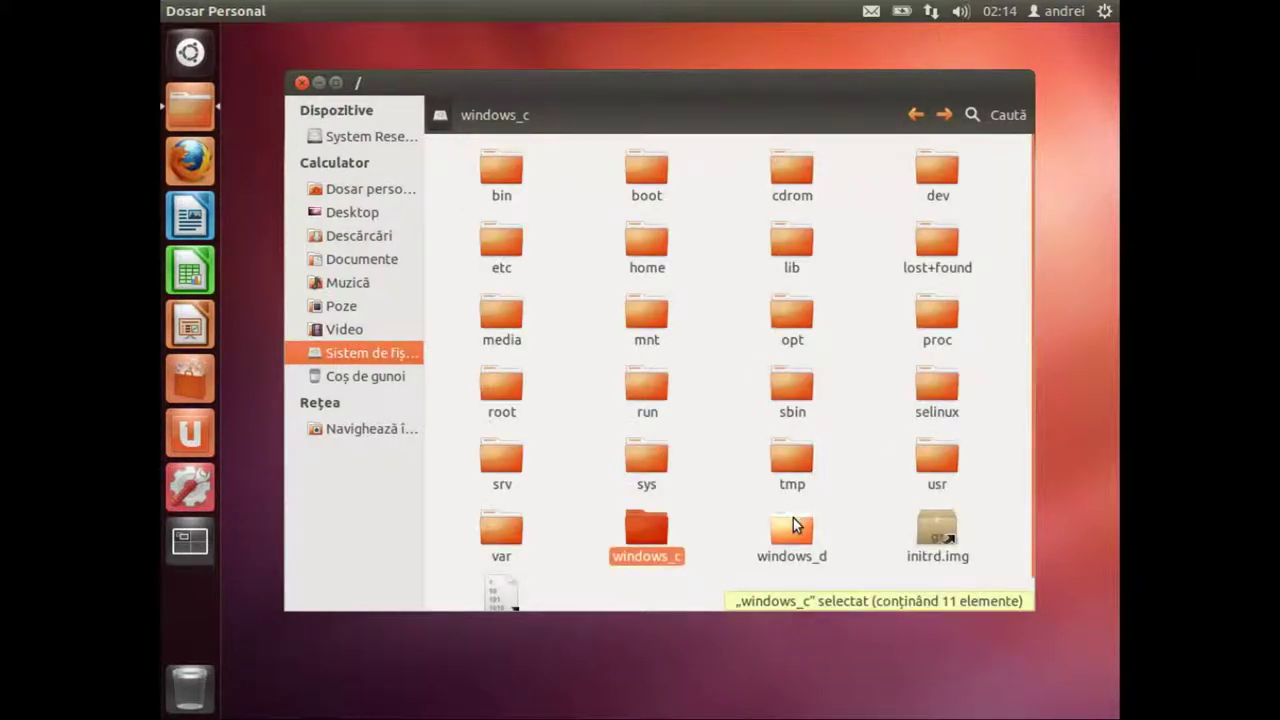
pyautogui.click(797, 525)
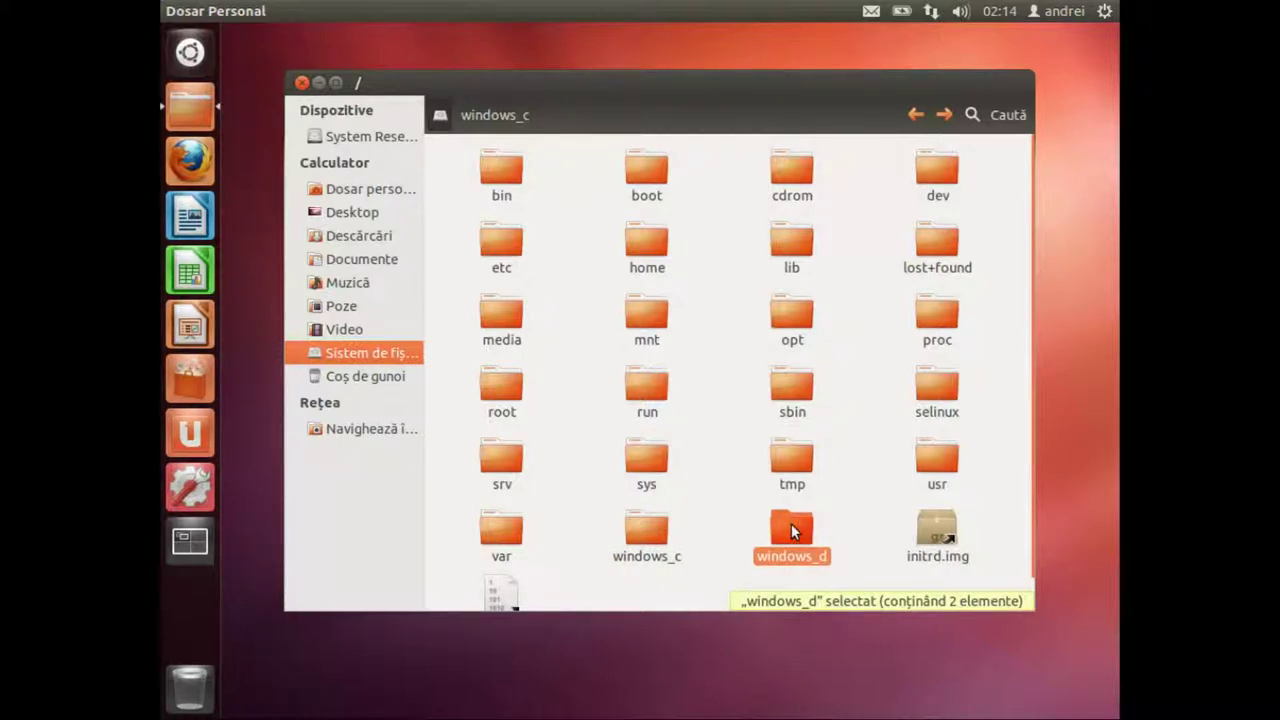
pyautogui.doubleClick(791, 523)
pyautogui.click(501, 170)
pyautogui.click(646, 170)
pyautogui.click(501, 170)
pyautogui.click(646, 170)
pyautogui.click(501, 170)
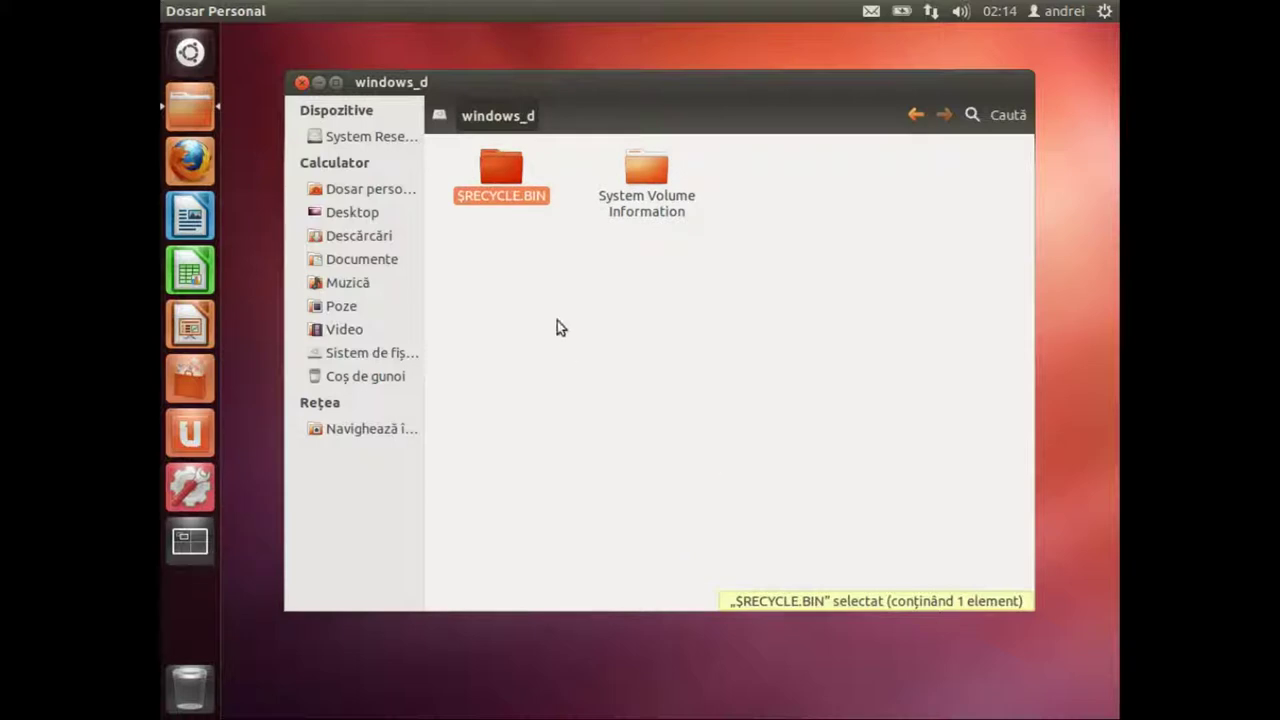
pyautogui.hotkey('alt', 'Left')
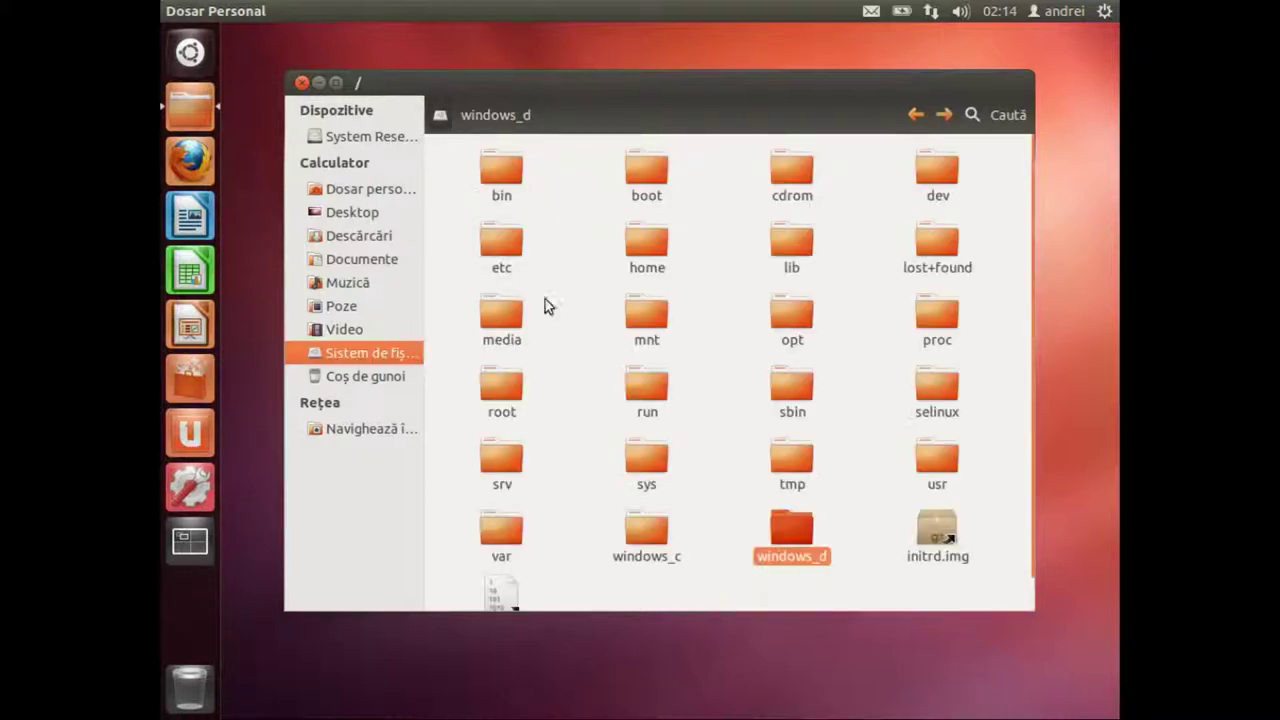
pyautogui.moveTo(796, 534); pyautogui.dragTo(759, 520)
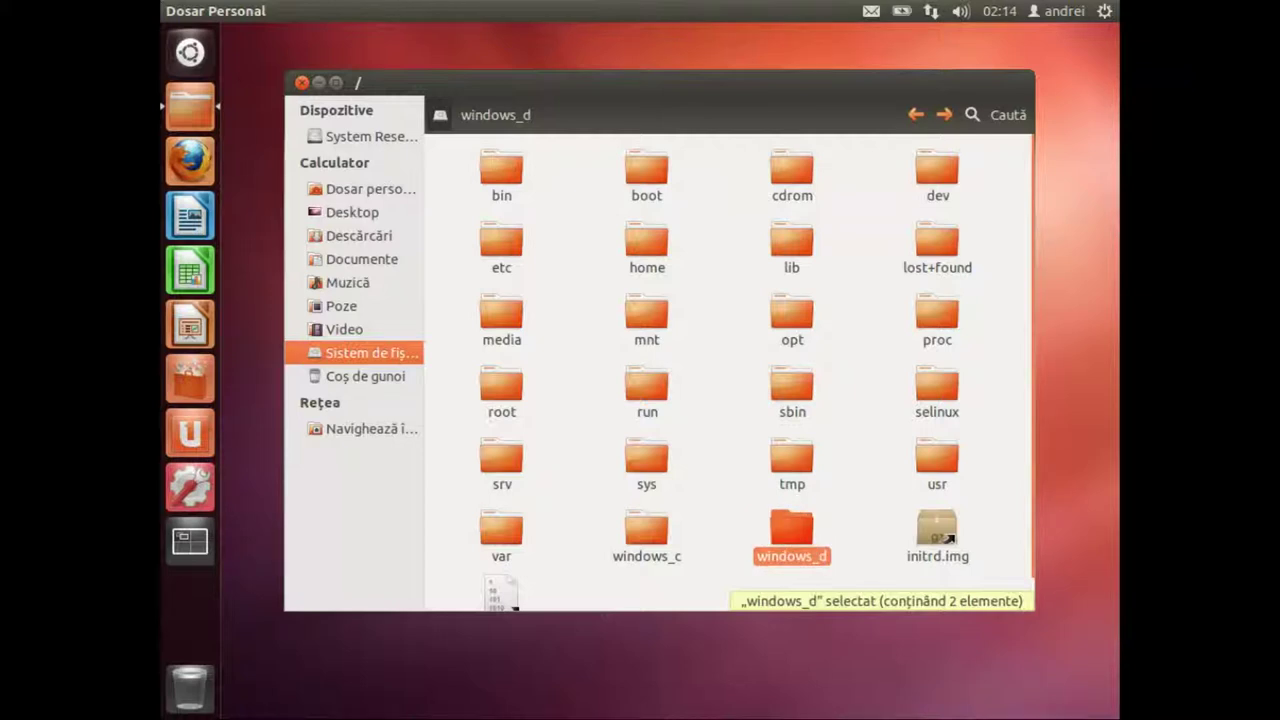
# Step: Open windows_d, bookmark it with Favorite > Adaugă favorit, reopen it from the sidebar, then close the window
pyautogui.doubleClick(790, 522)
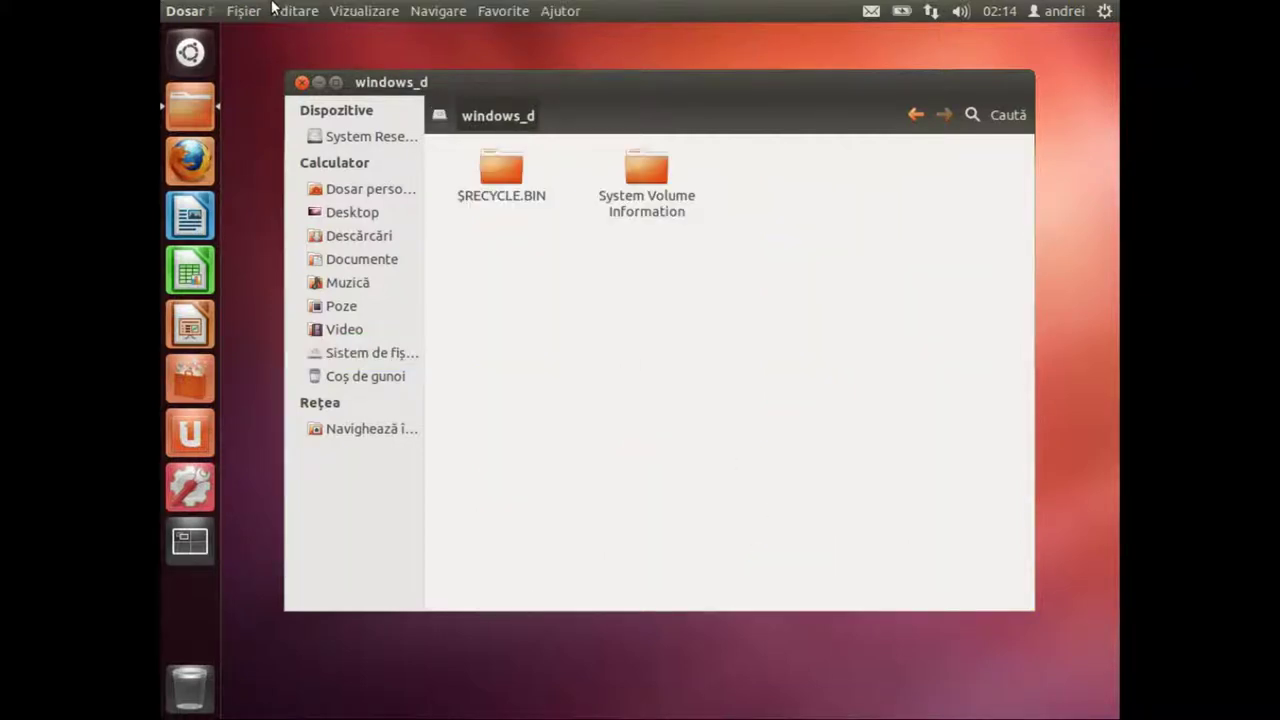
pyautogui.click(350, 11)
pyautogui.moveTo(428, 10)
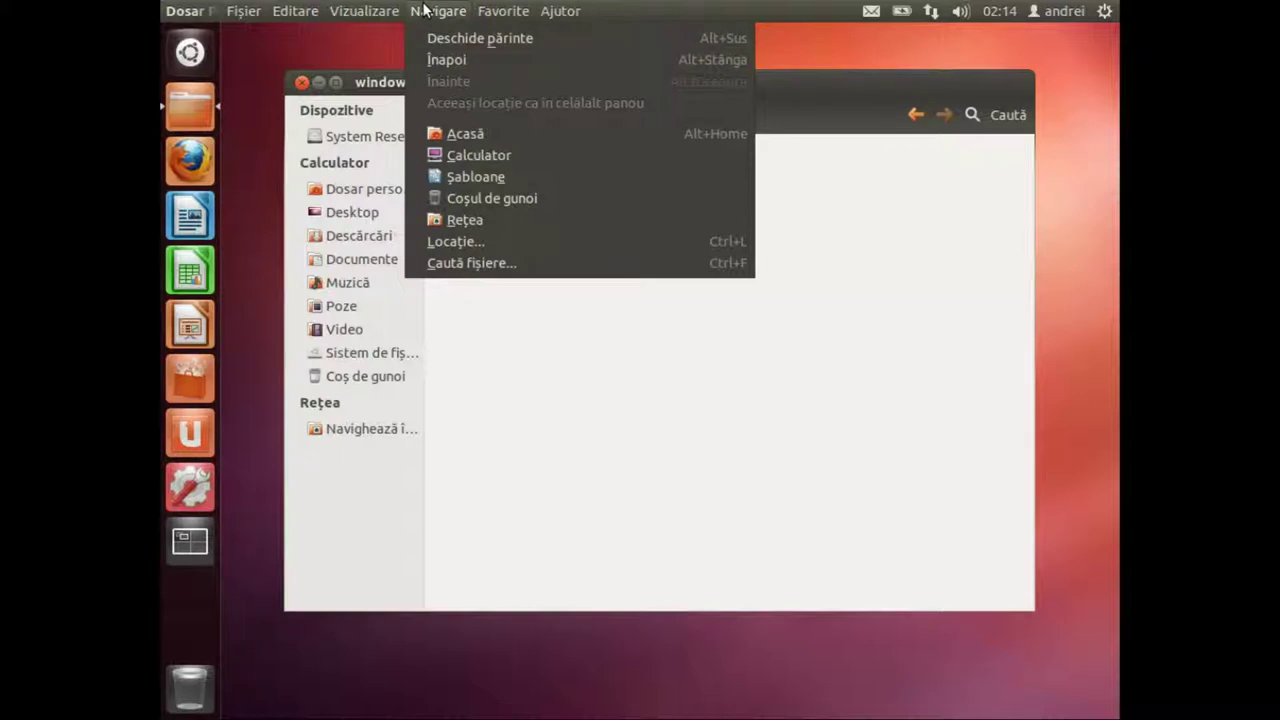
pyautogui.moveTo(503, 11)
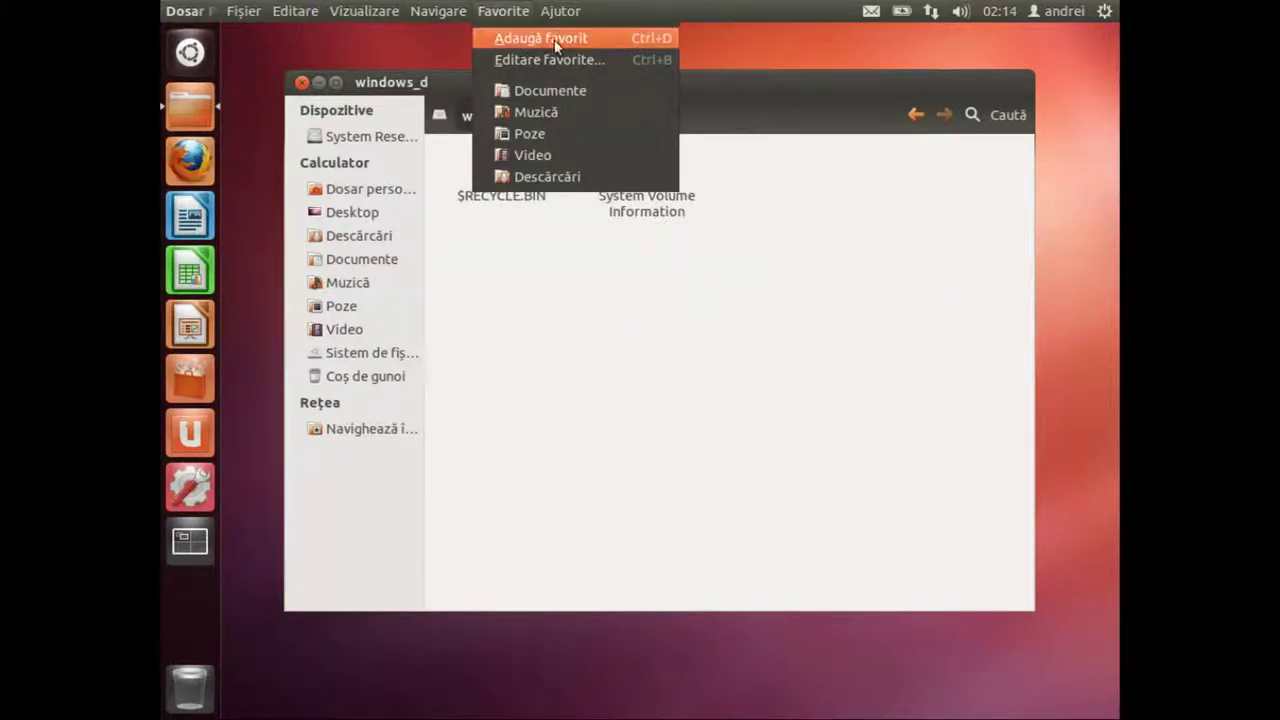
pyautogui.click(643, 42)
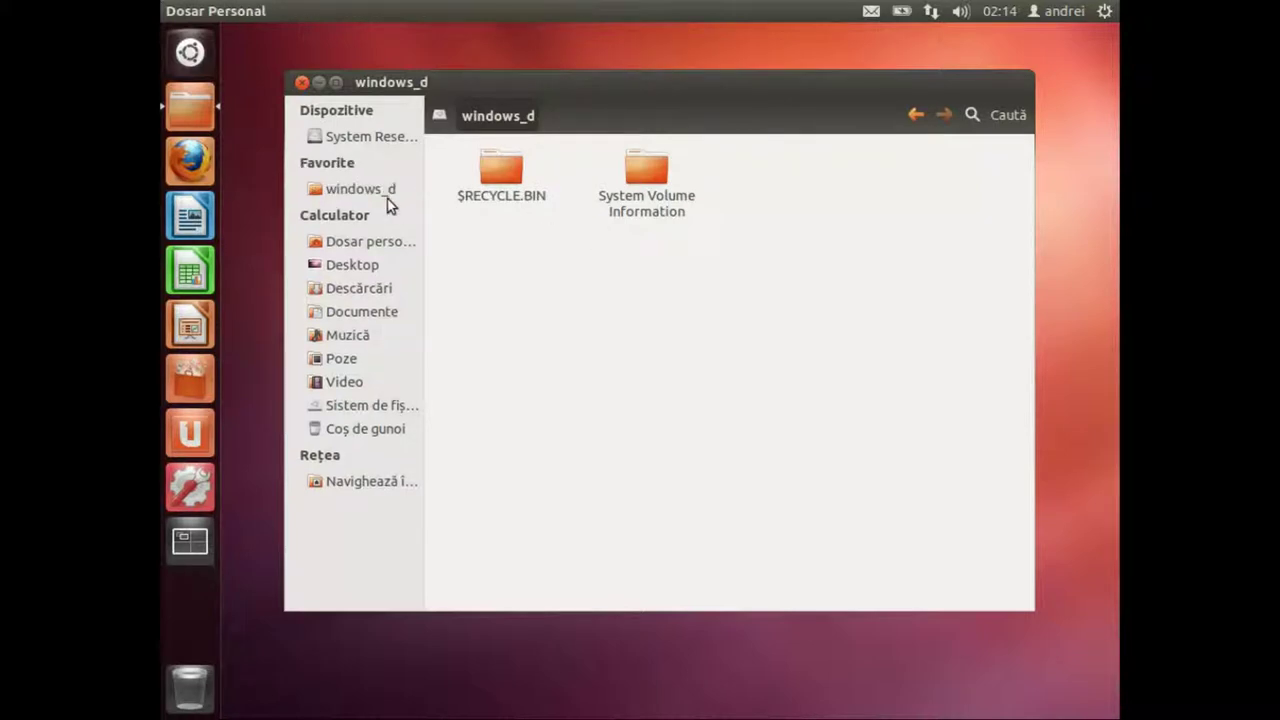
pyautogui.click(366, 188)
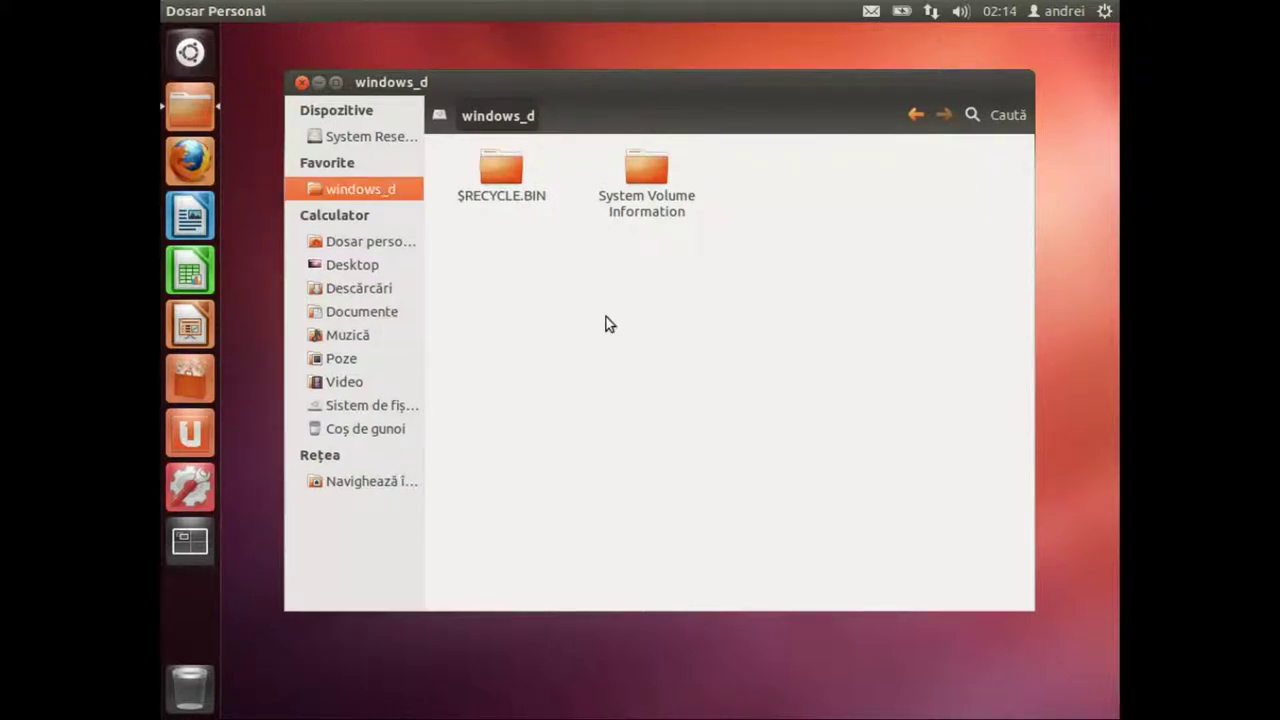
pyautogui.click(301, 82)
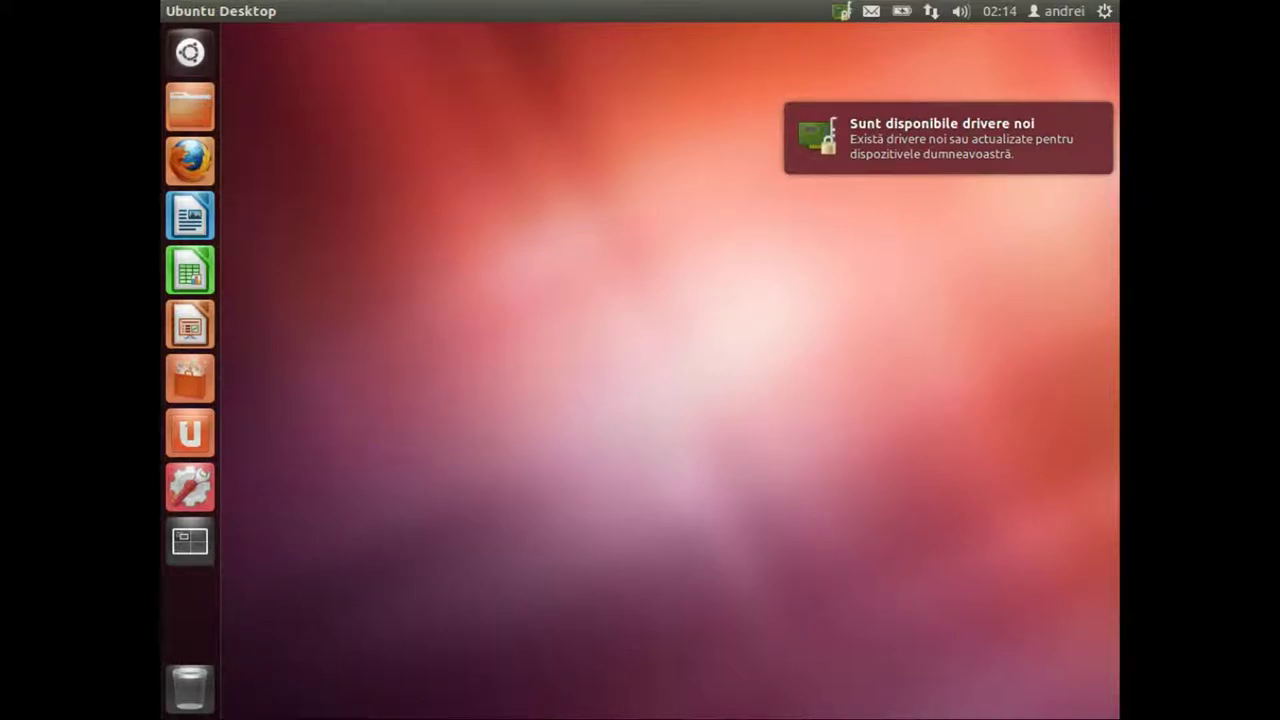
# Step: Close the virtual machine with Ctrl+Q, choosing 'Salvați starea' to keep its state
pyautogui.hotkey('ctrl', 'q')
pyautogui.press('Up')
pyautogui.press('Up')
pyautogui.press('Return')
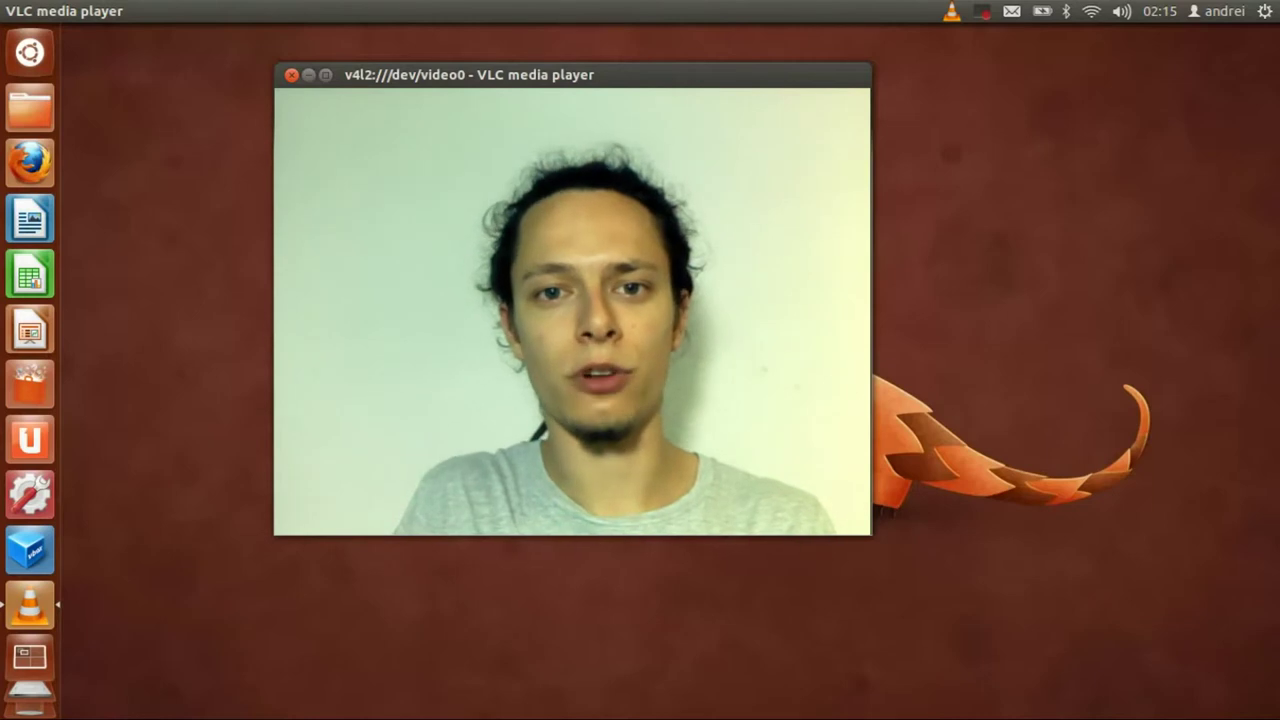
pyautogui.hotkey('ctrl', 'q')
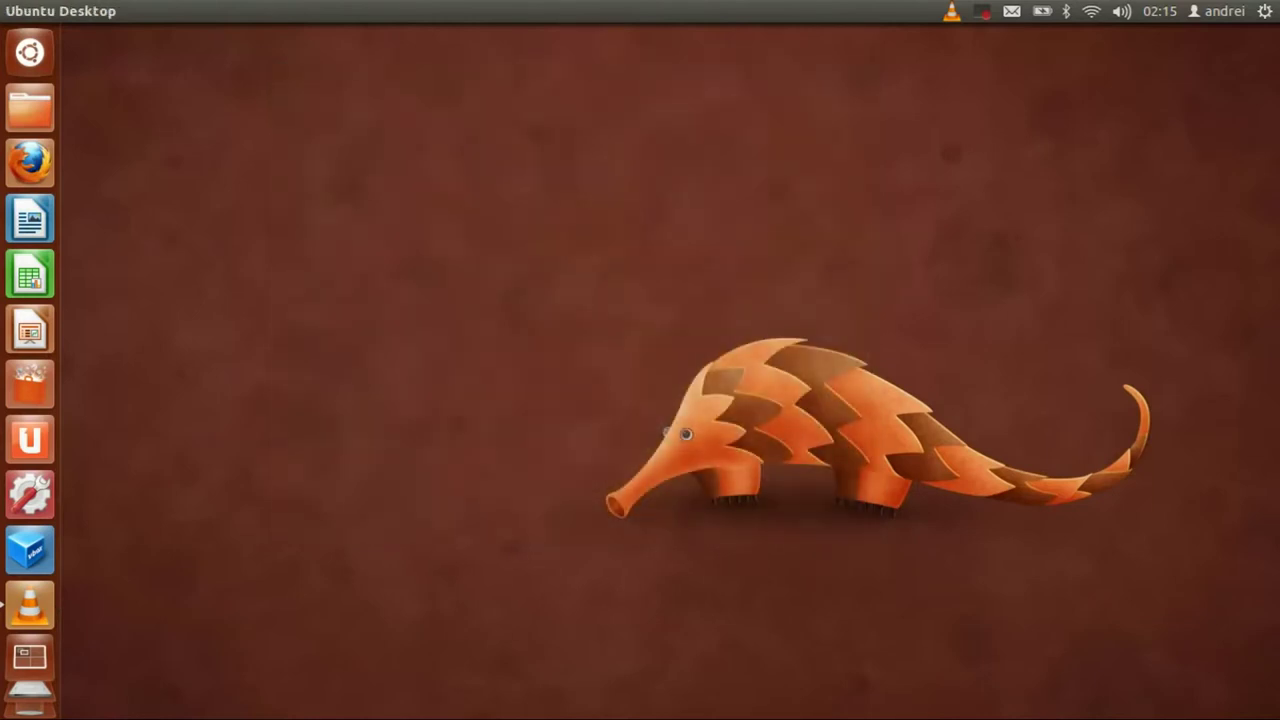